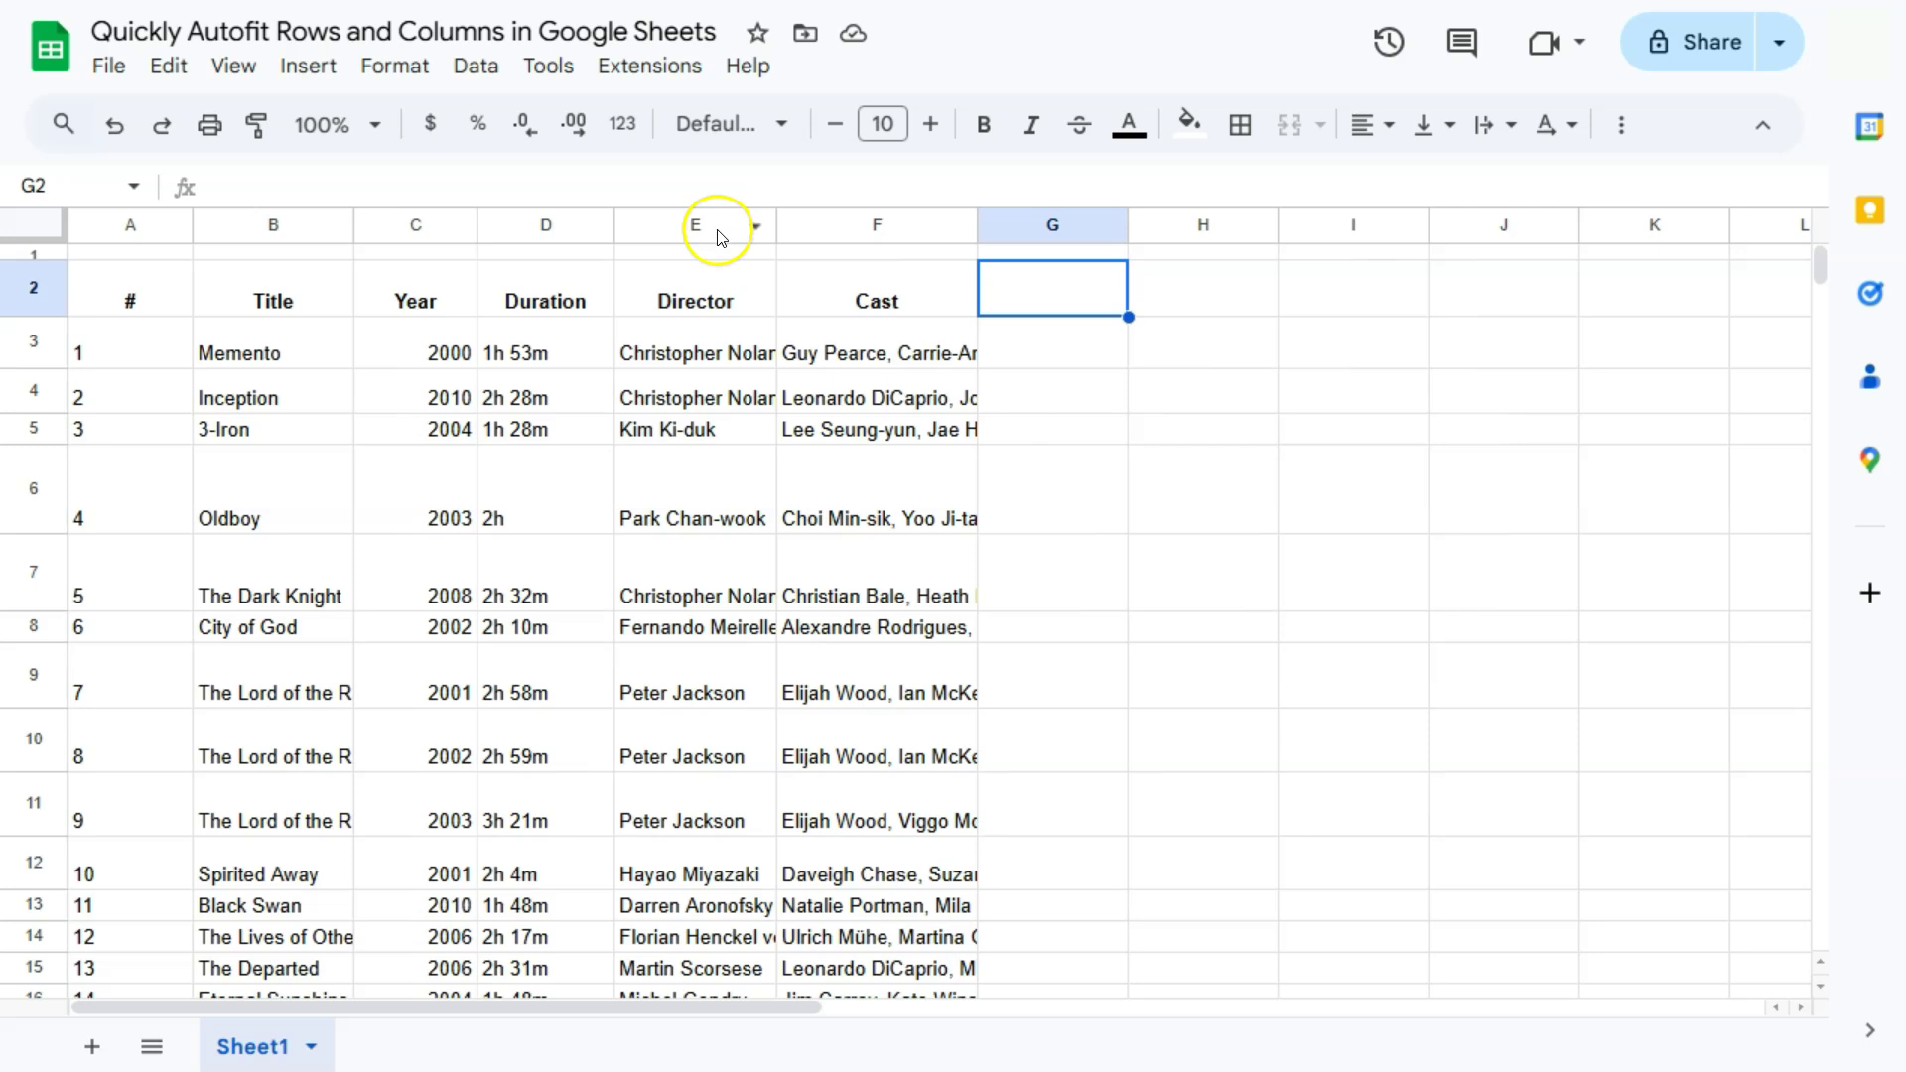
Step: Auto-fit the Director column (E) so 'Fernando Meirelles, Kátia Lund' shows in full, then scroll through the table
double_click(775, 226)
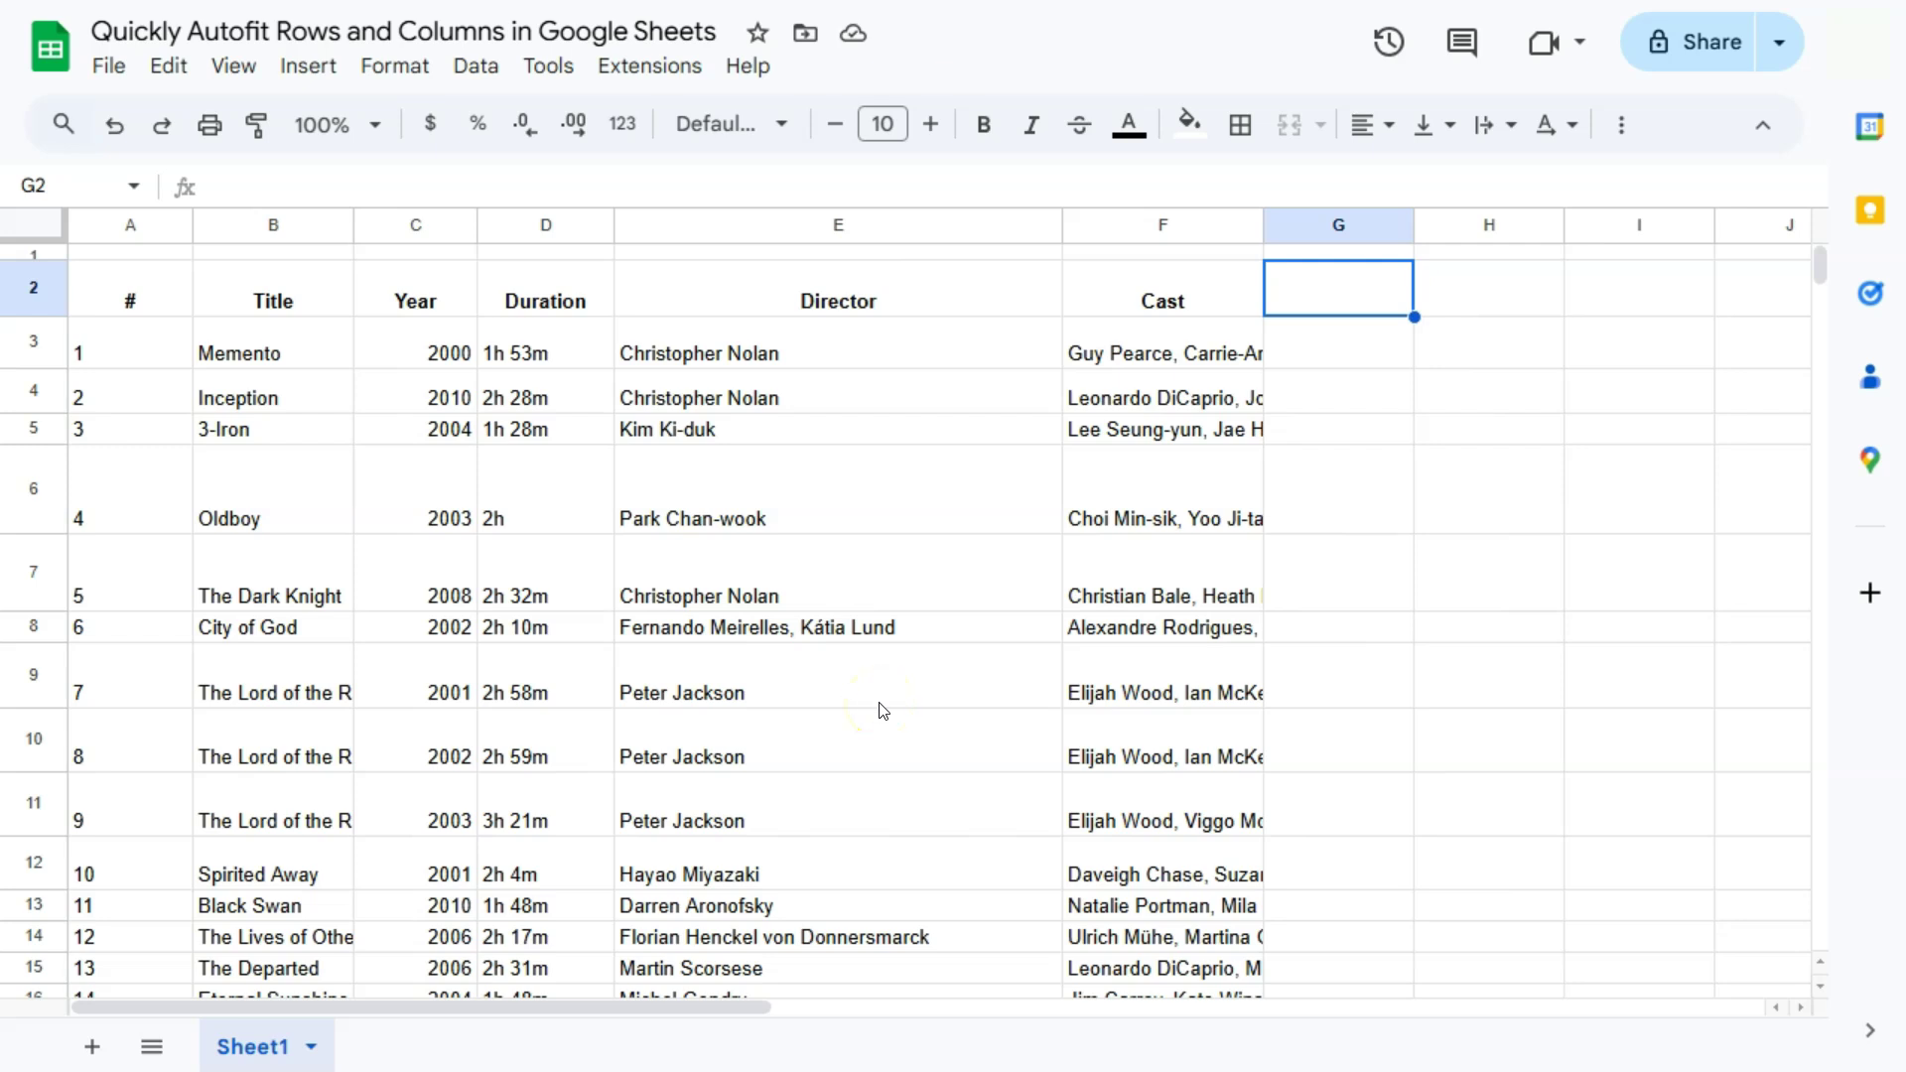
scroll(883, 710, down, 5)
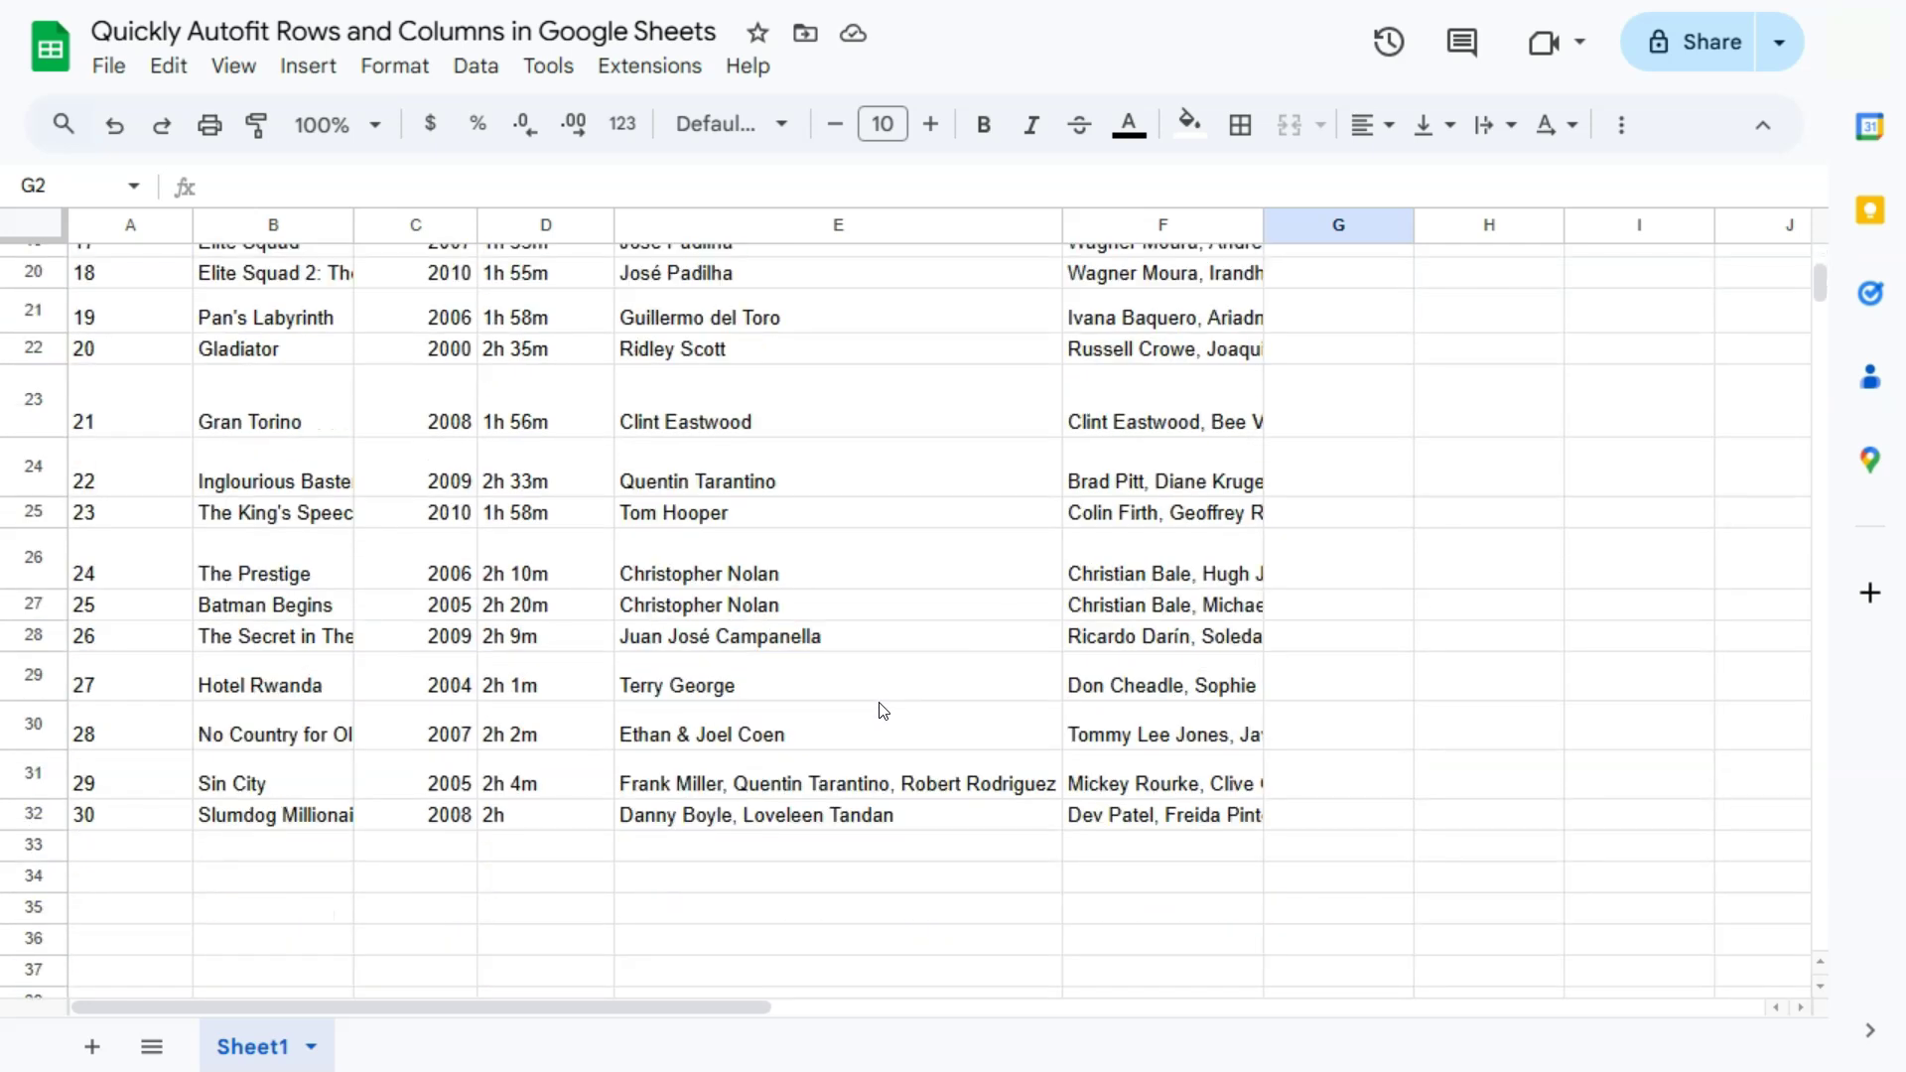
scroll(882, 711, up, 5)
scroll(882, 711, down, 5)
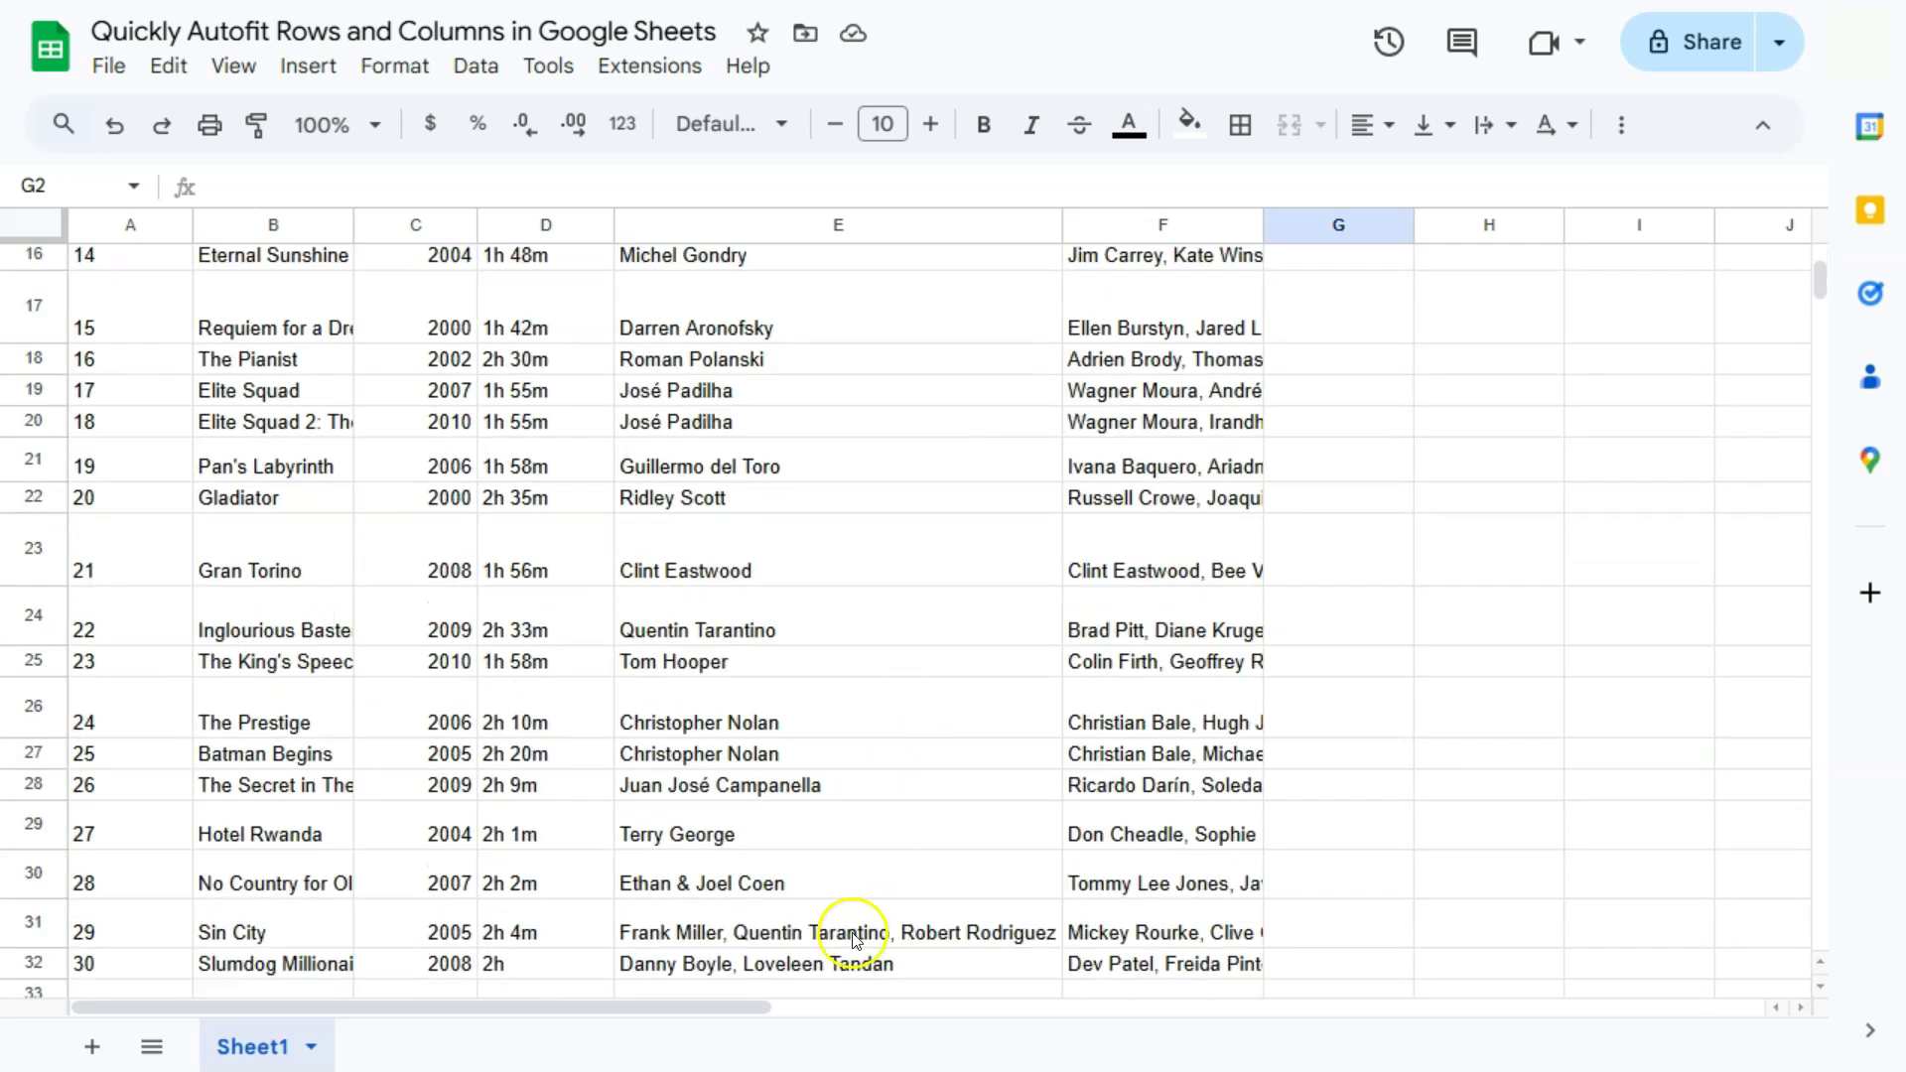
scroll(754, 675, up, 5)
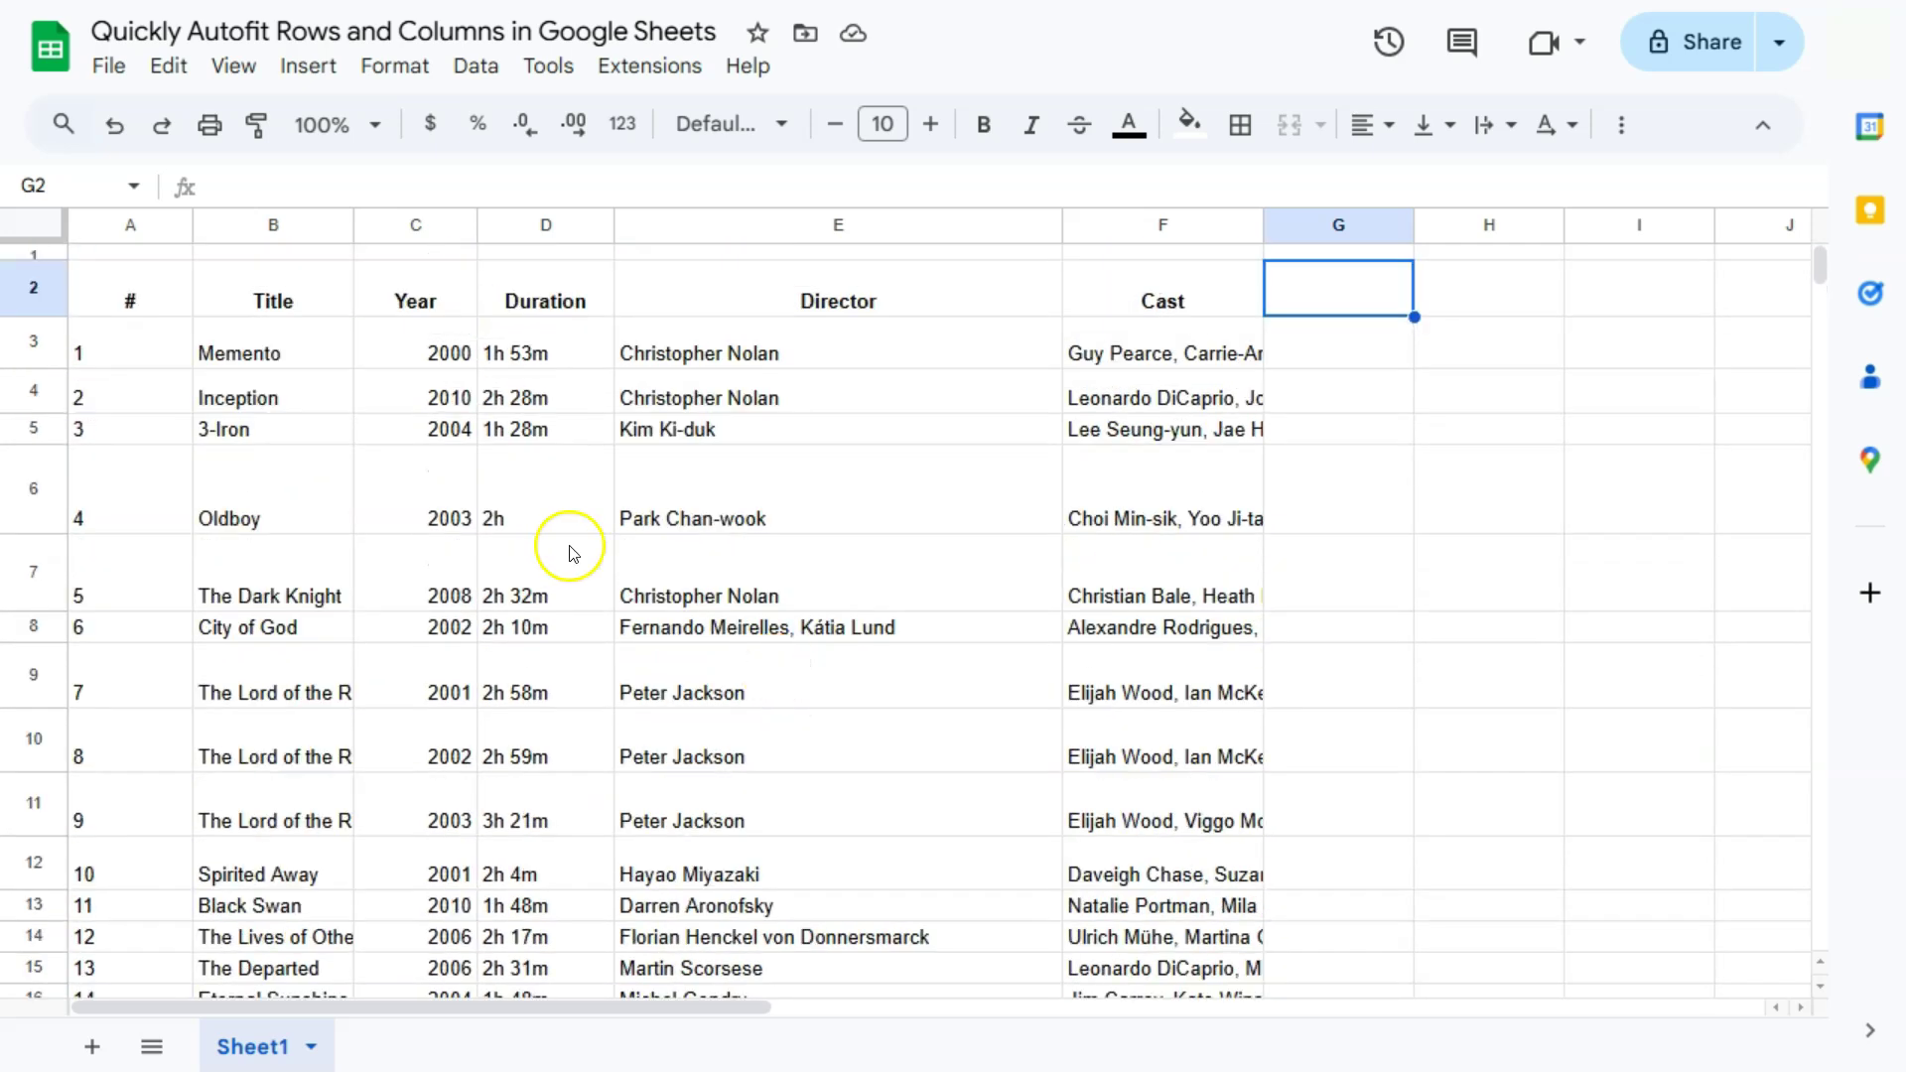
Step: Auto-fit row 6's height so the Oldboy row shrinks to its contents
double_click(35, 531)
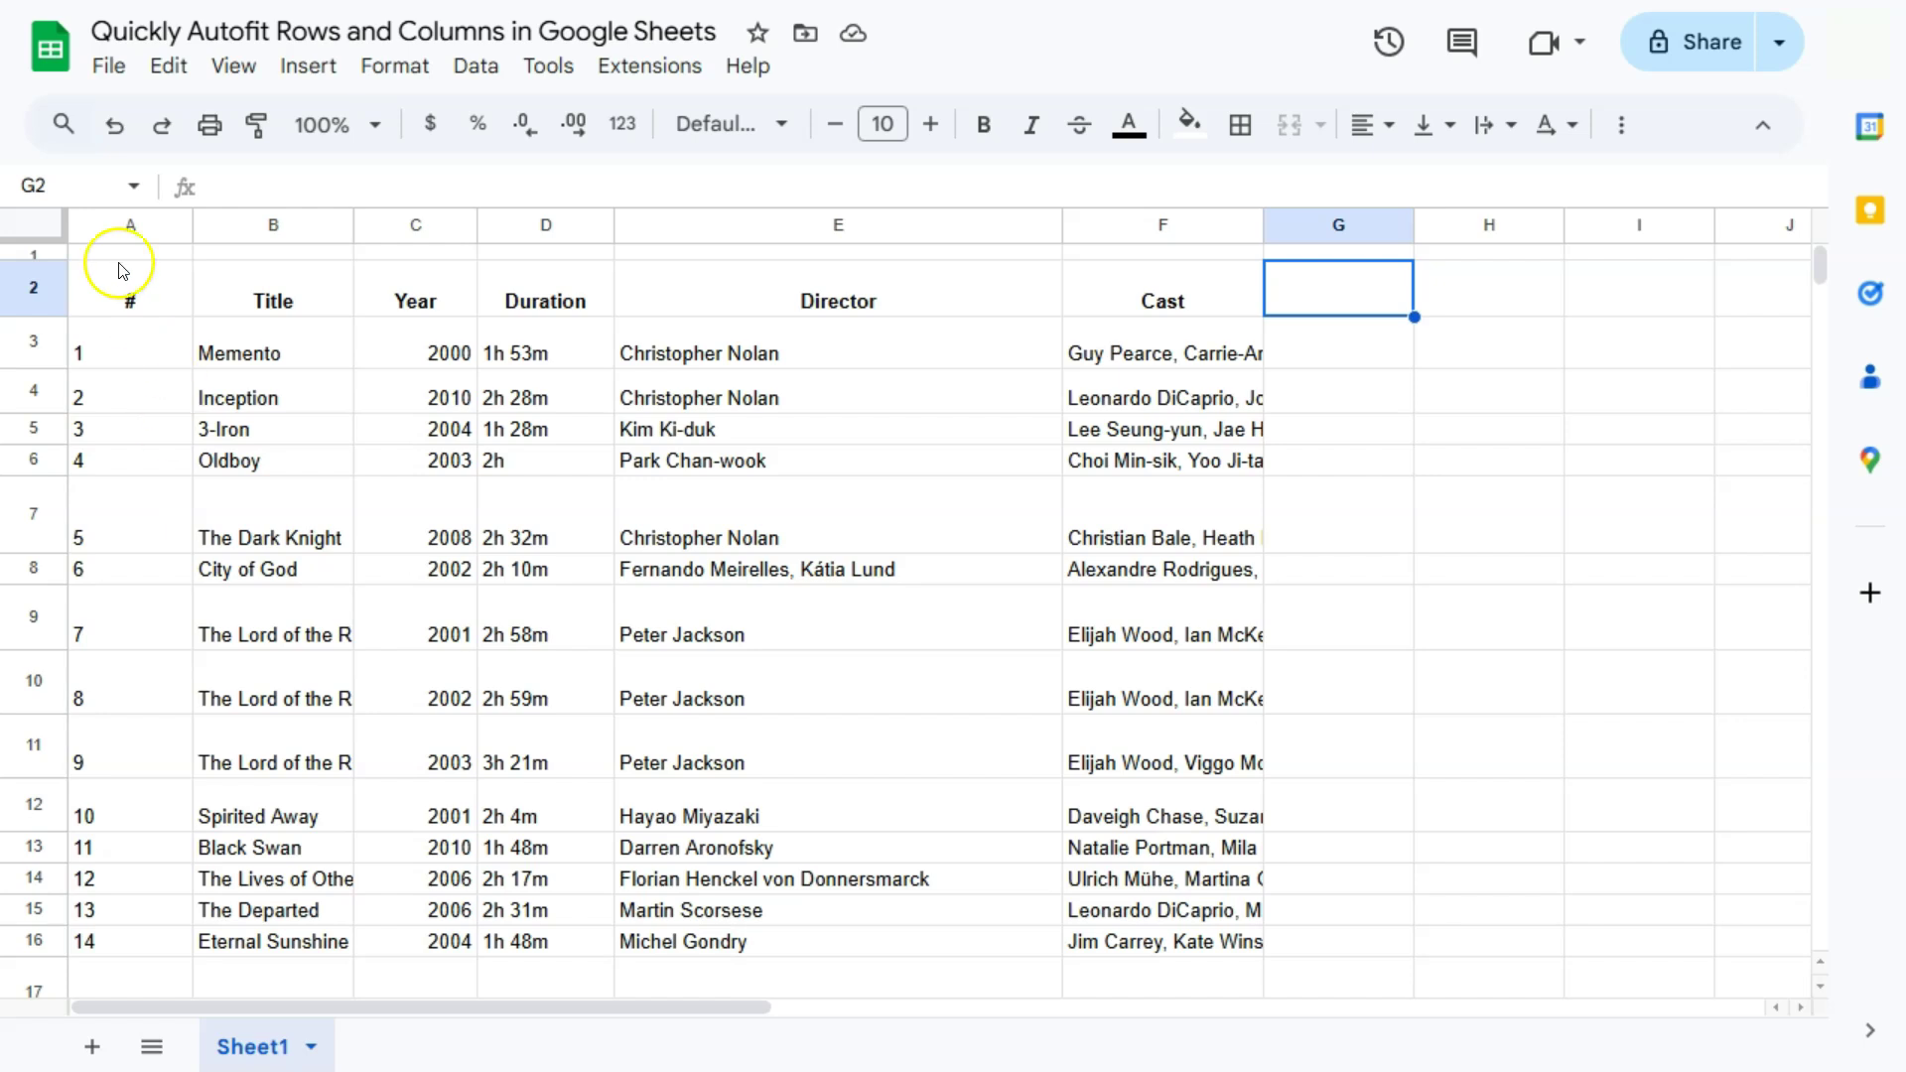
Step: Auto-fit all columns of the whole sheet so the Cast lists show fully, then select cell B9
click(26, 223)
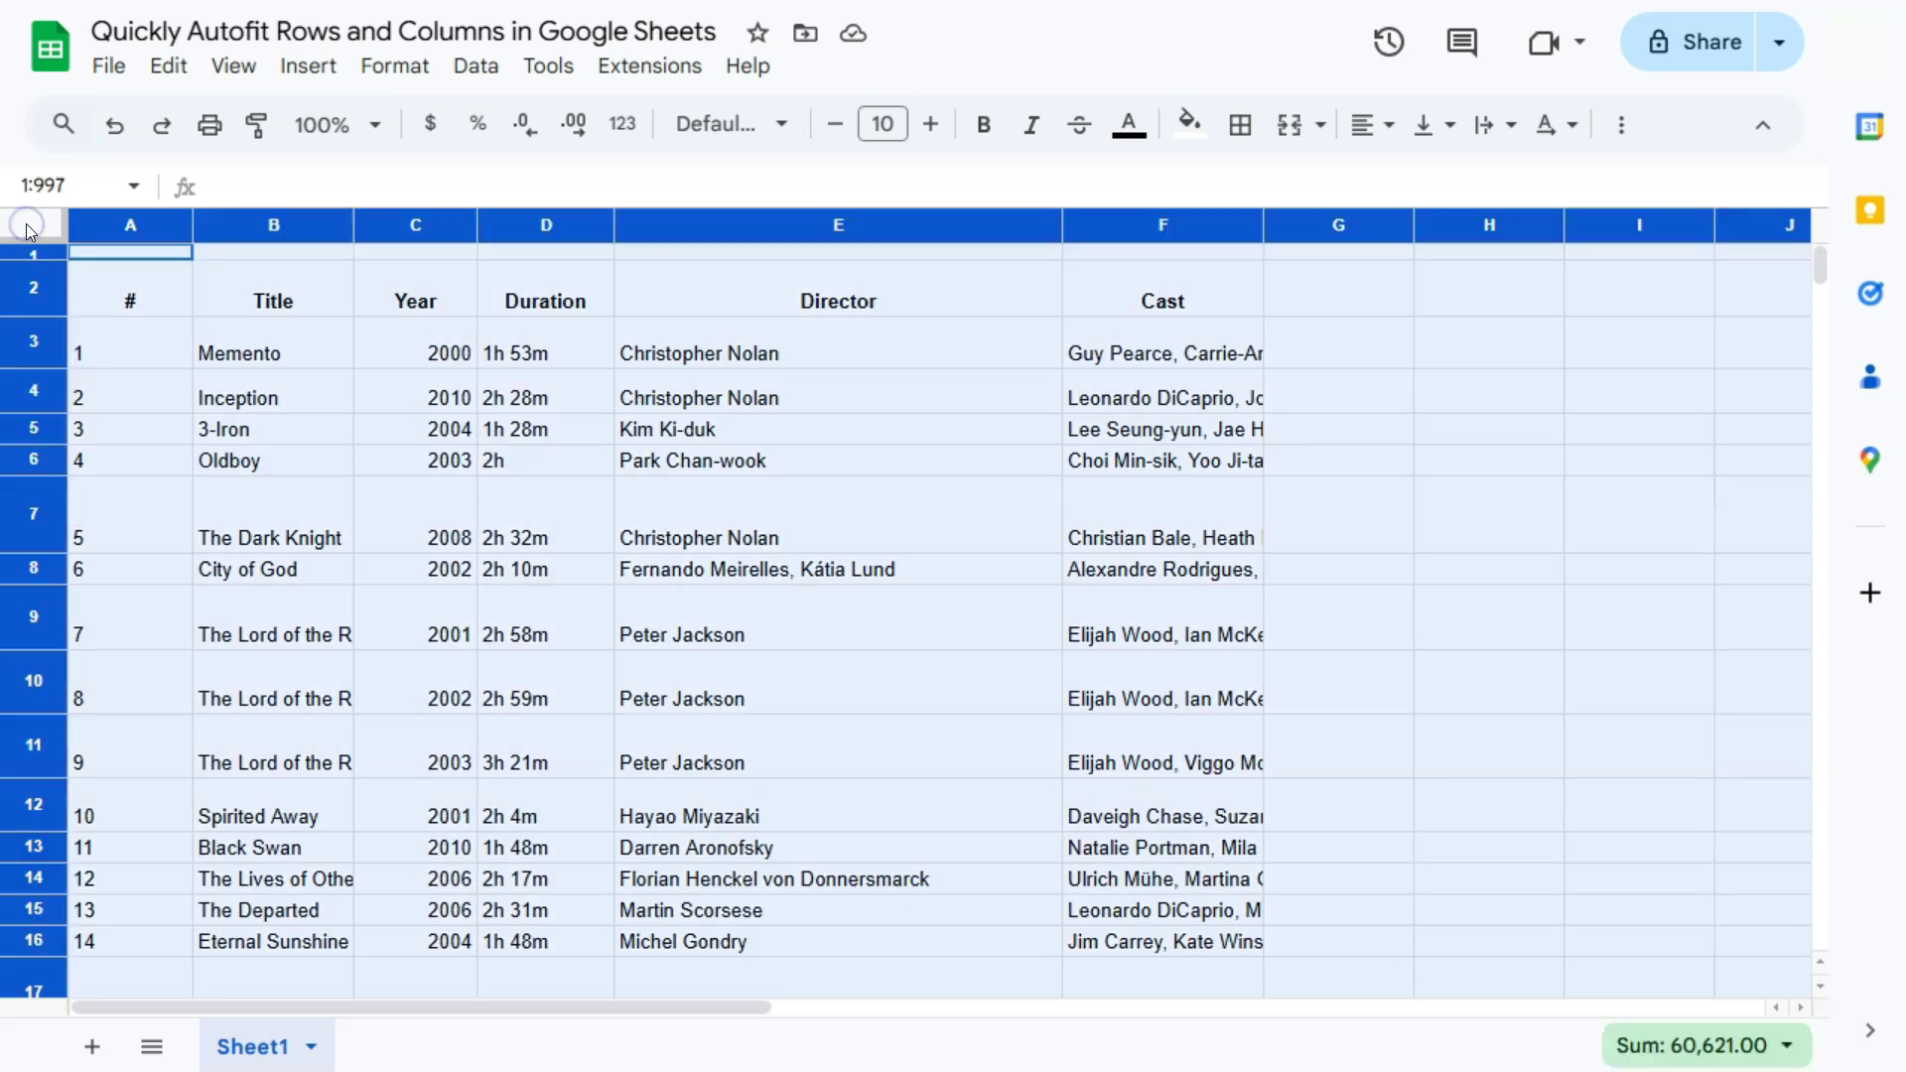
double_click(192, 225)
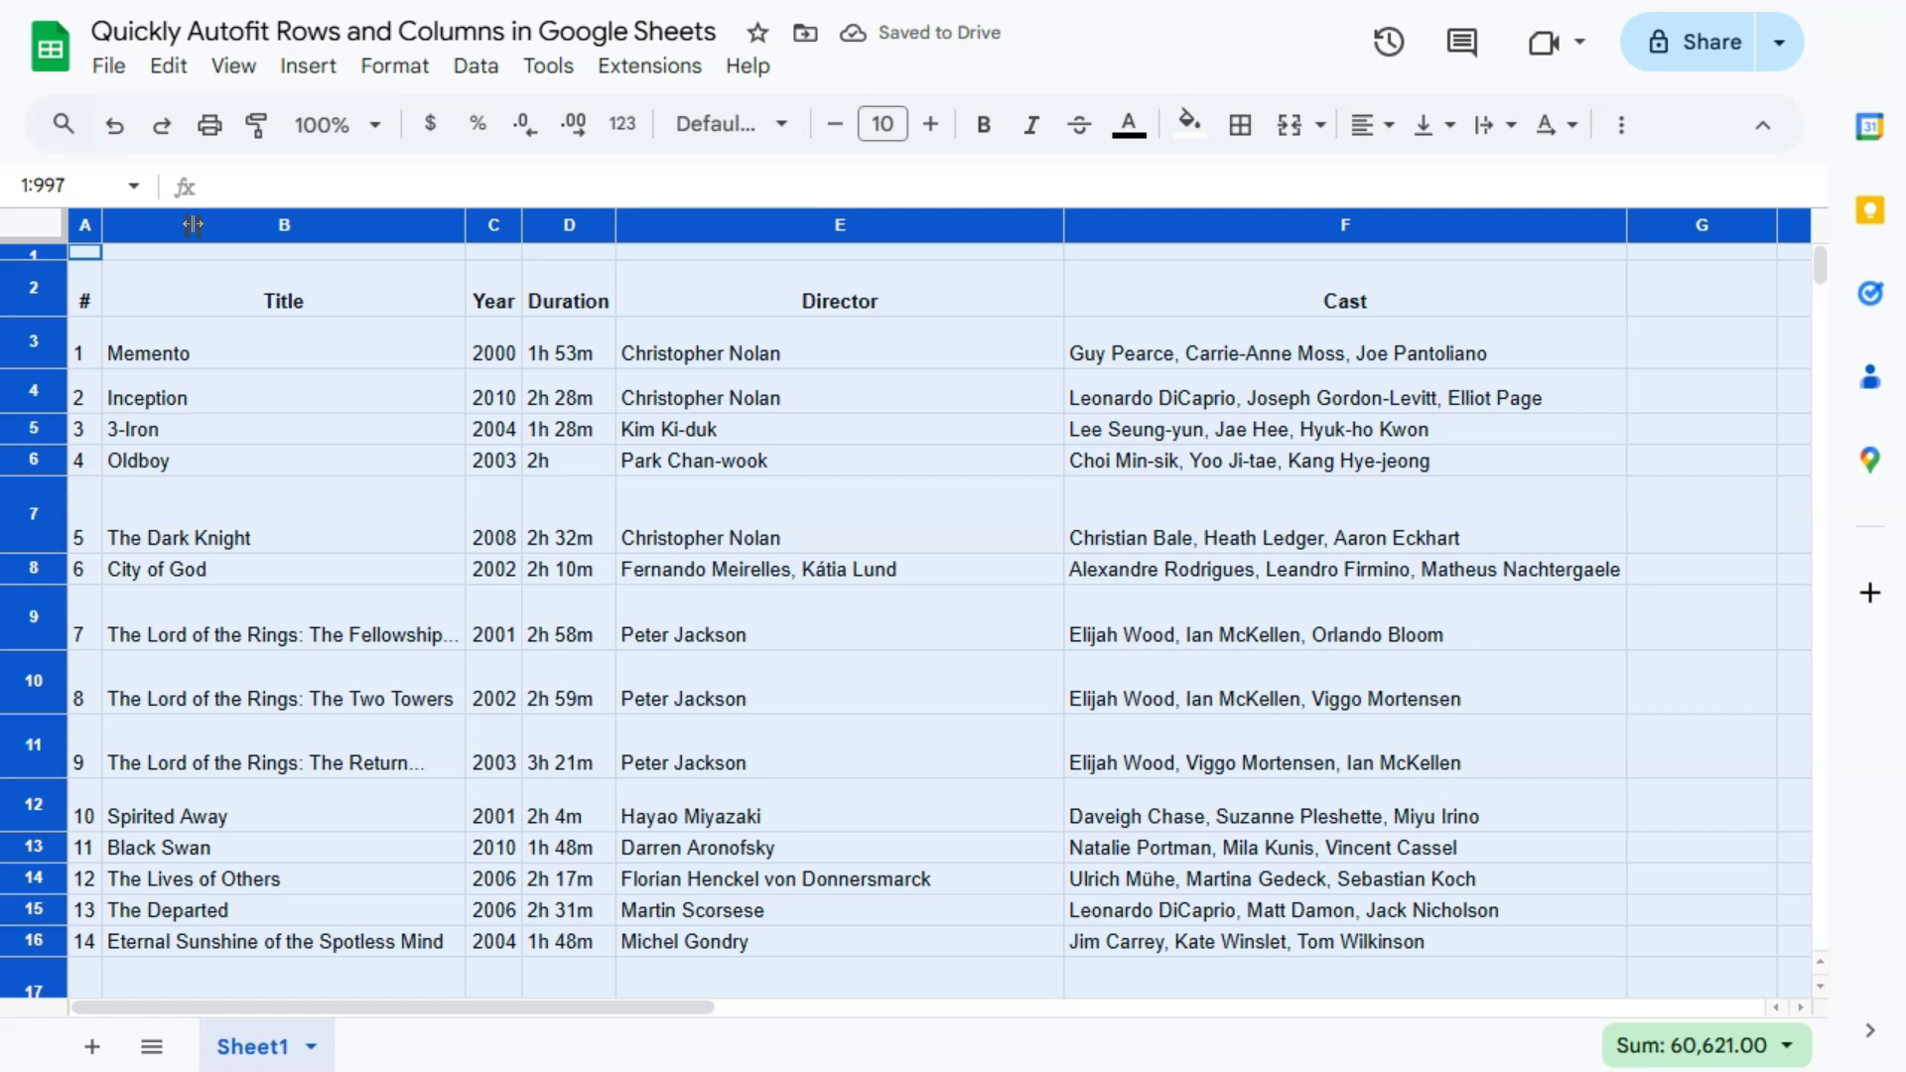
click(194, 231)
scroll(277, 622, down, 15)
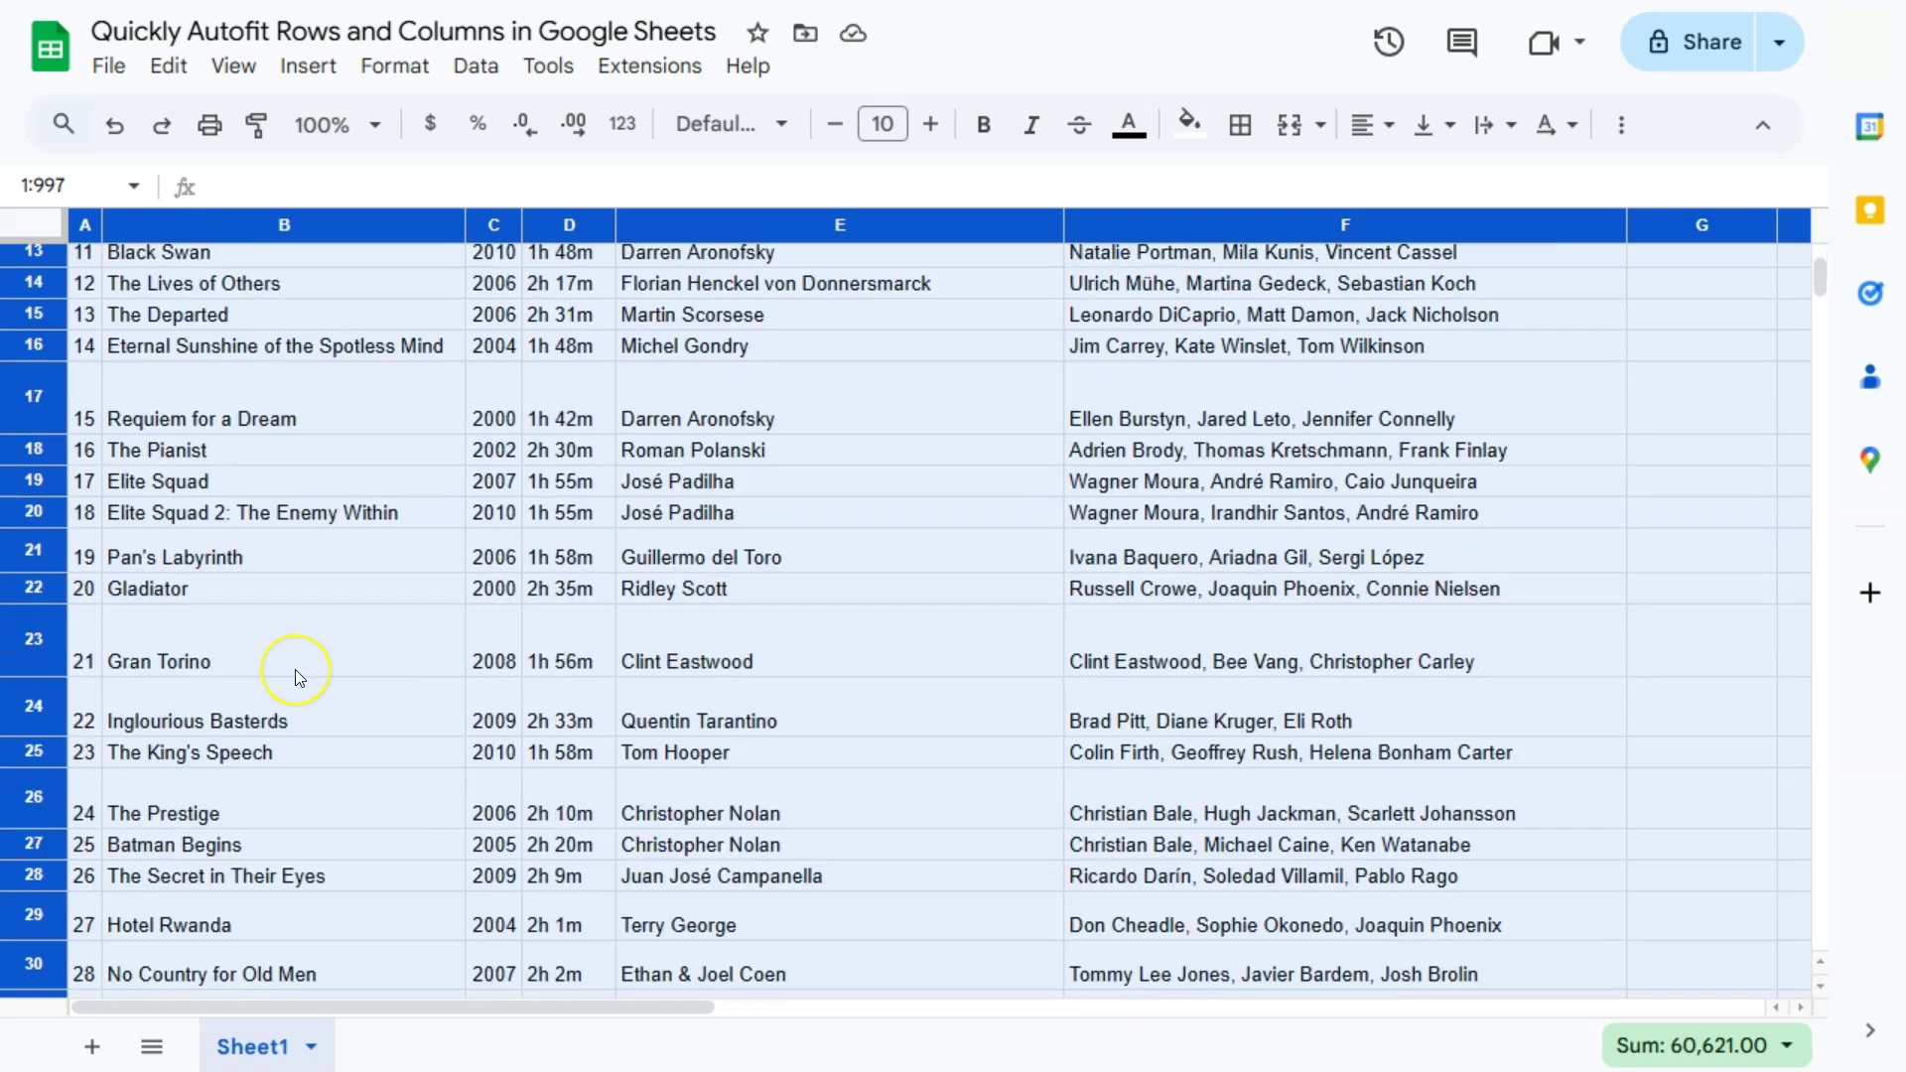
scroll(295, 669, up, 12)
scroll(295, 669, up, 2)
click(387, 315)
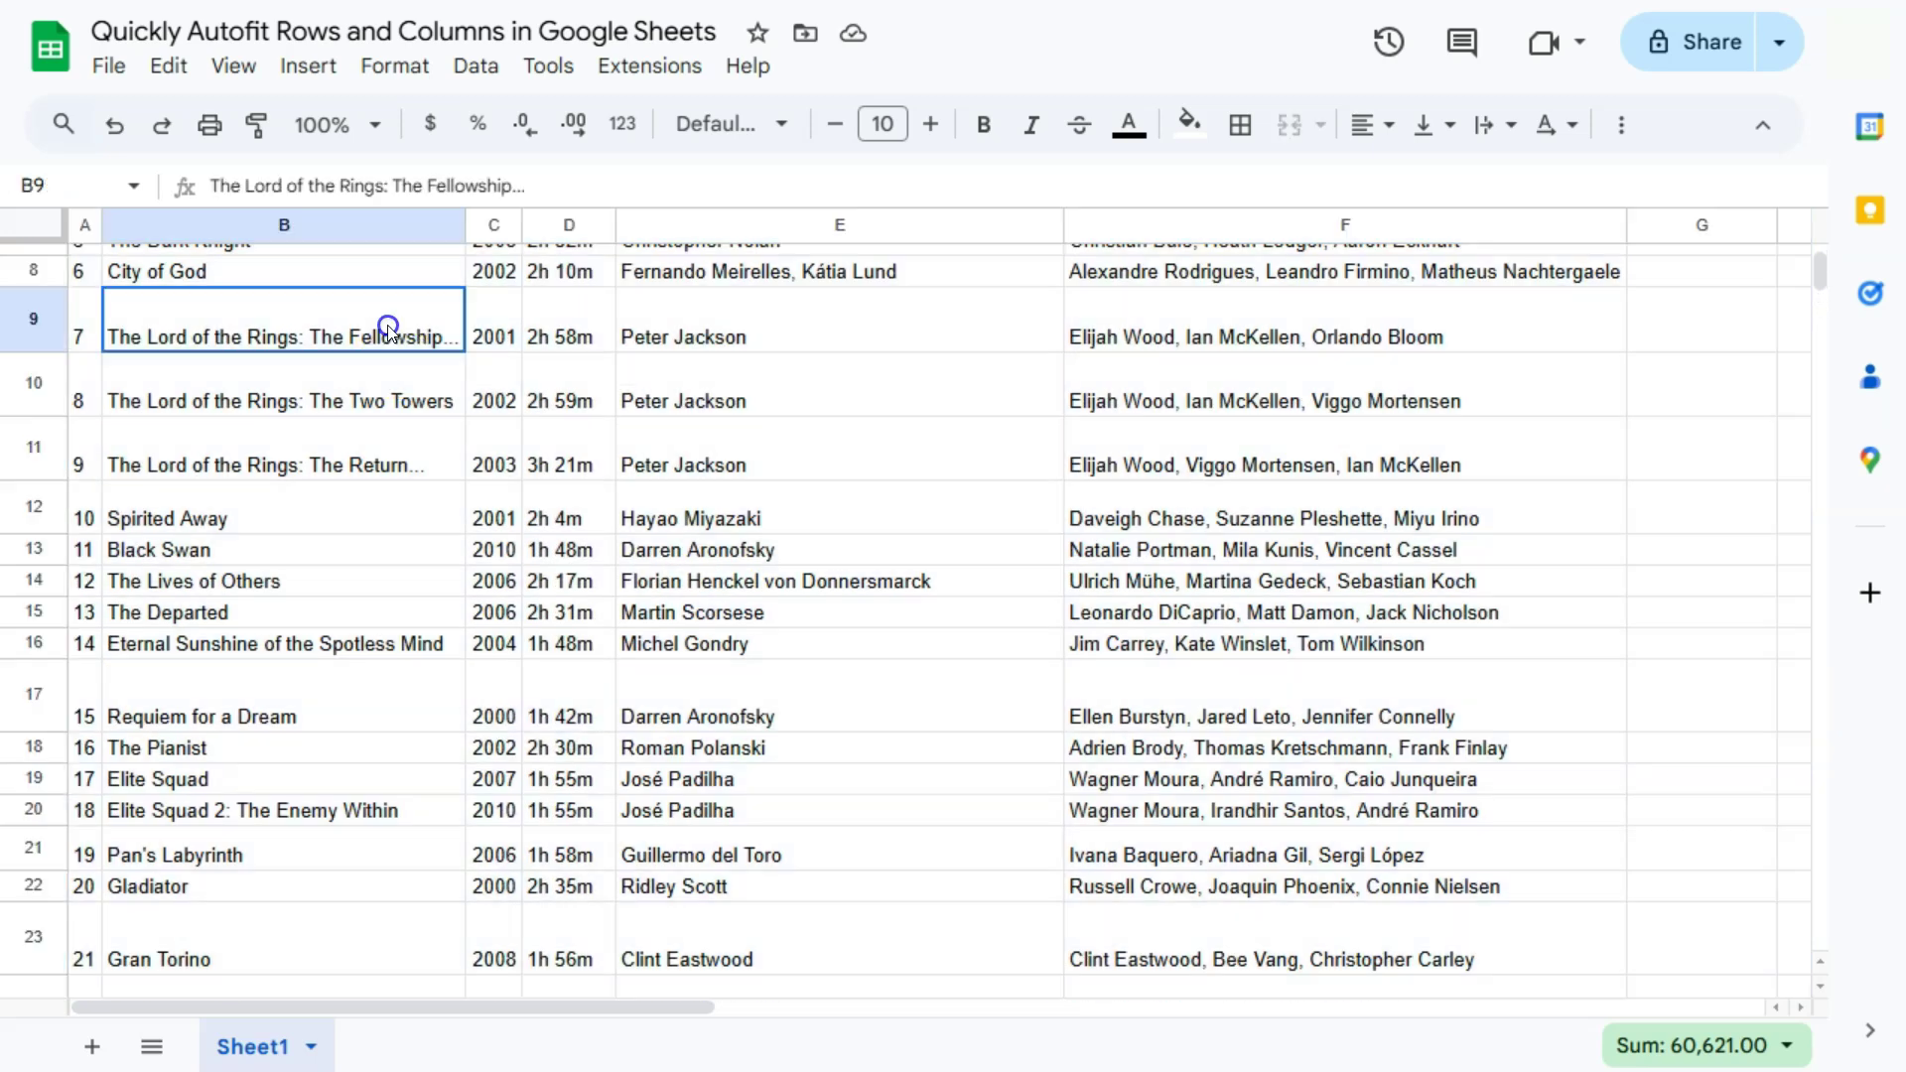
scroll(353, 480, up, 3)
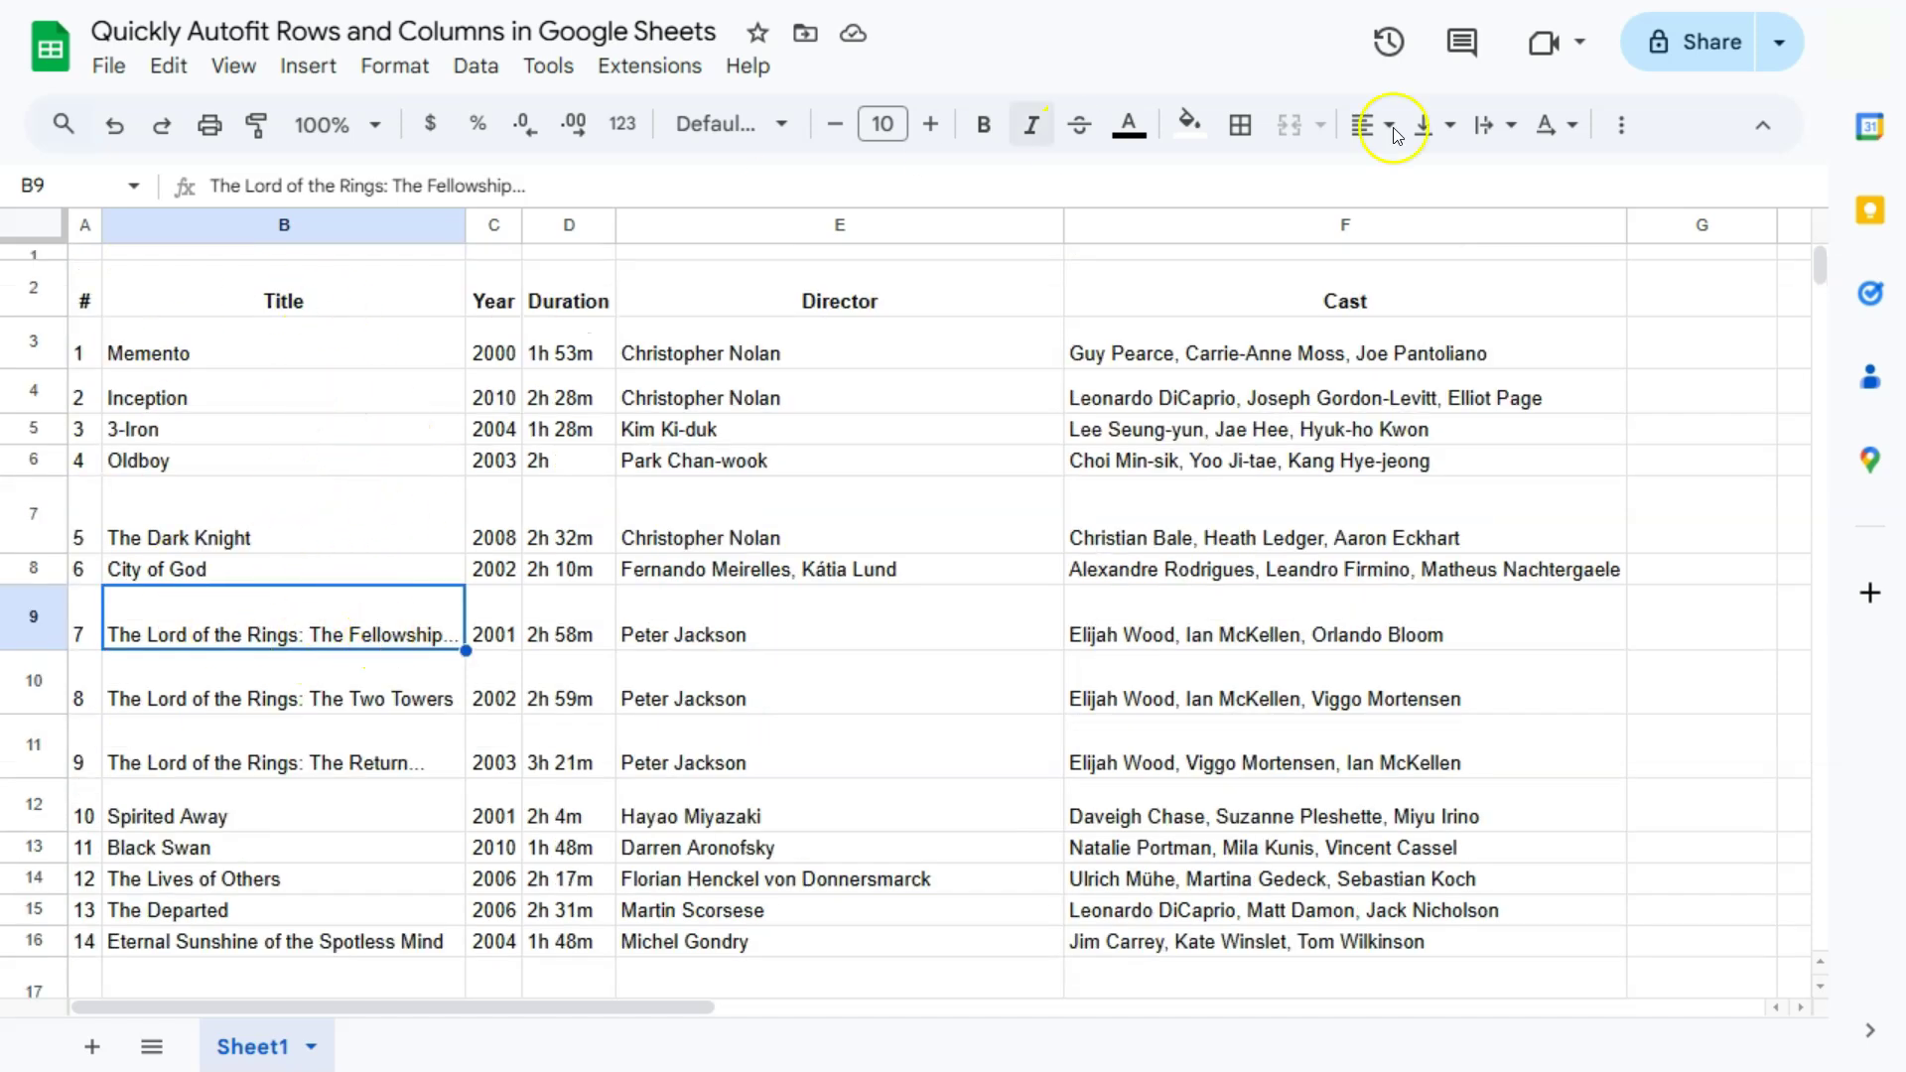
Step: After checking cell F8's cast list, auto-fit every row's height across the whole sheet
scroll(1538, 568, down, 5)
scroll(1542, 574, up, 5)
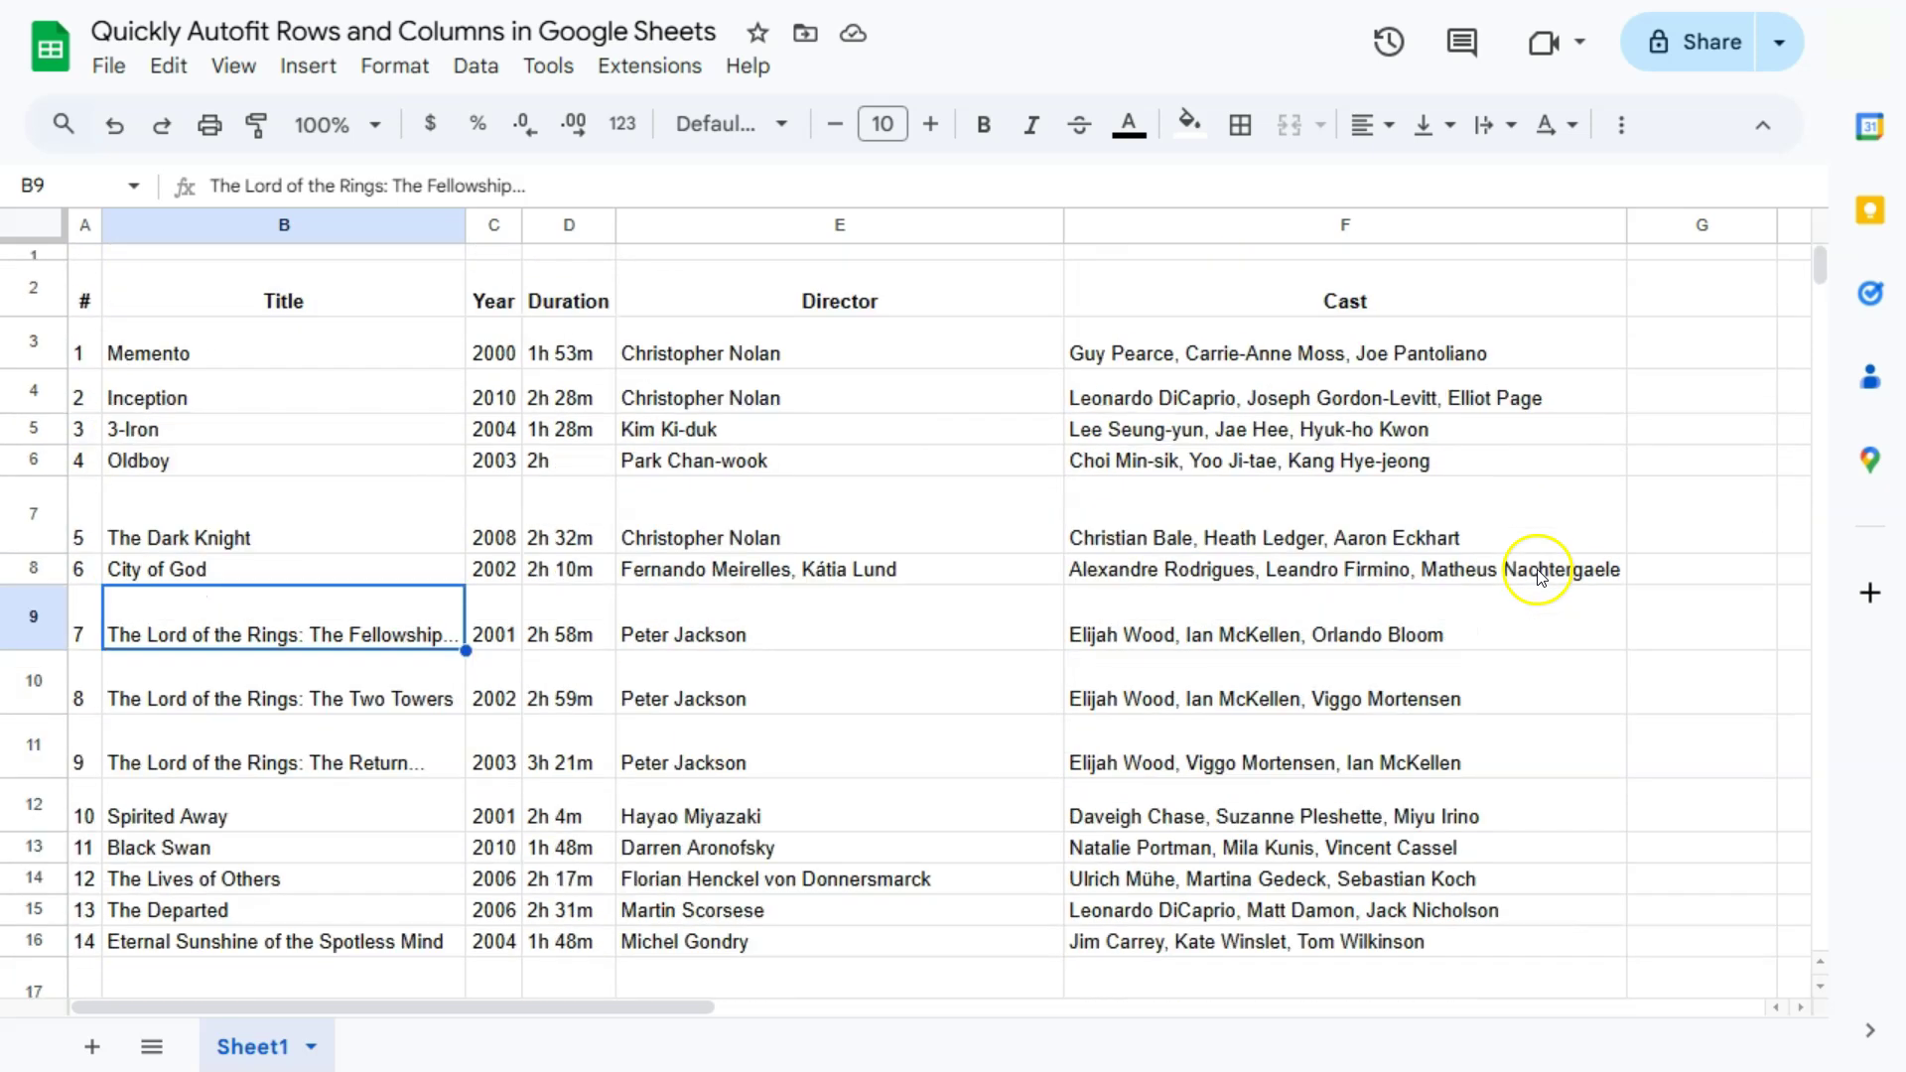
click(1539, 574)
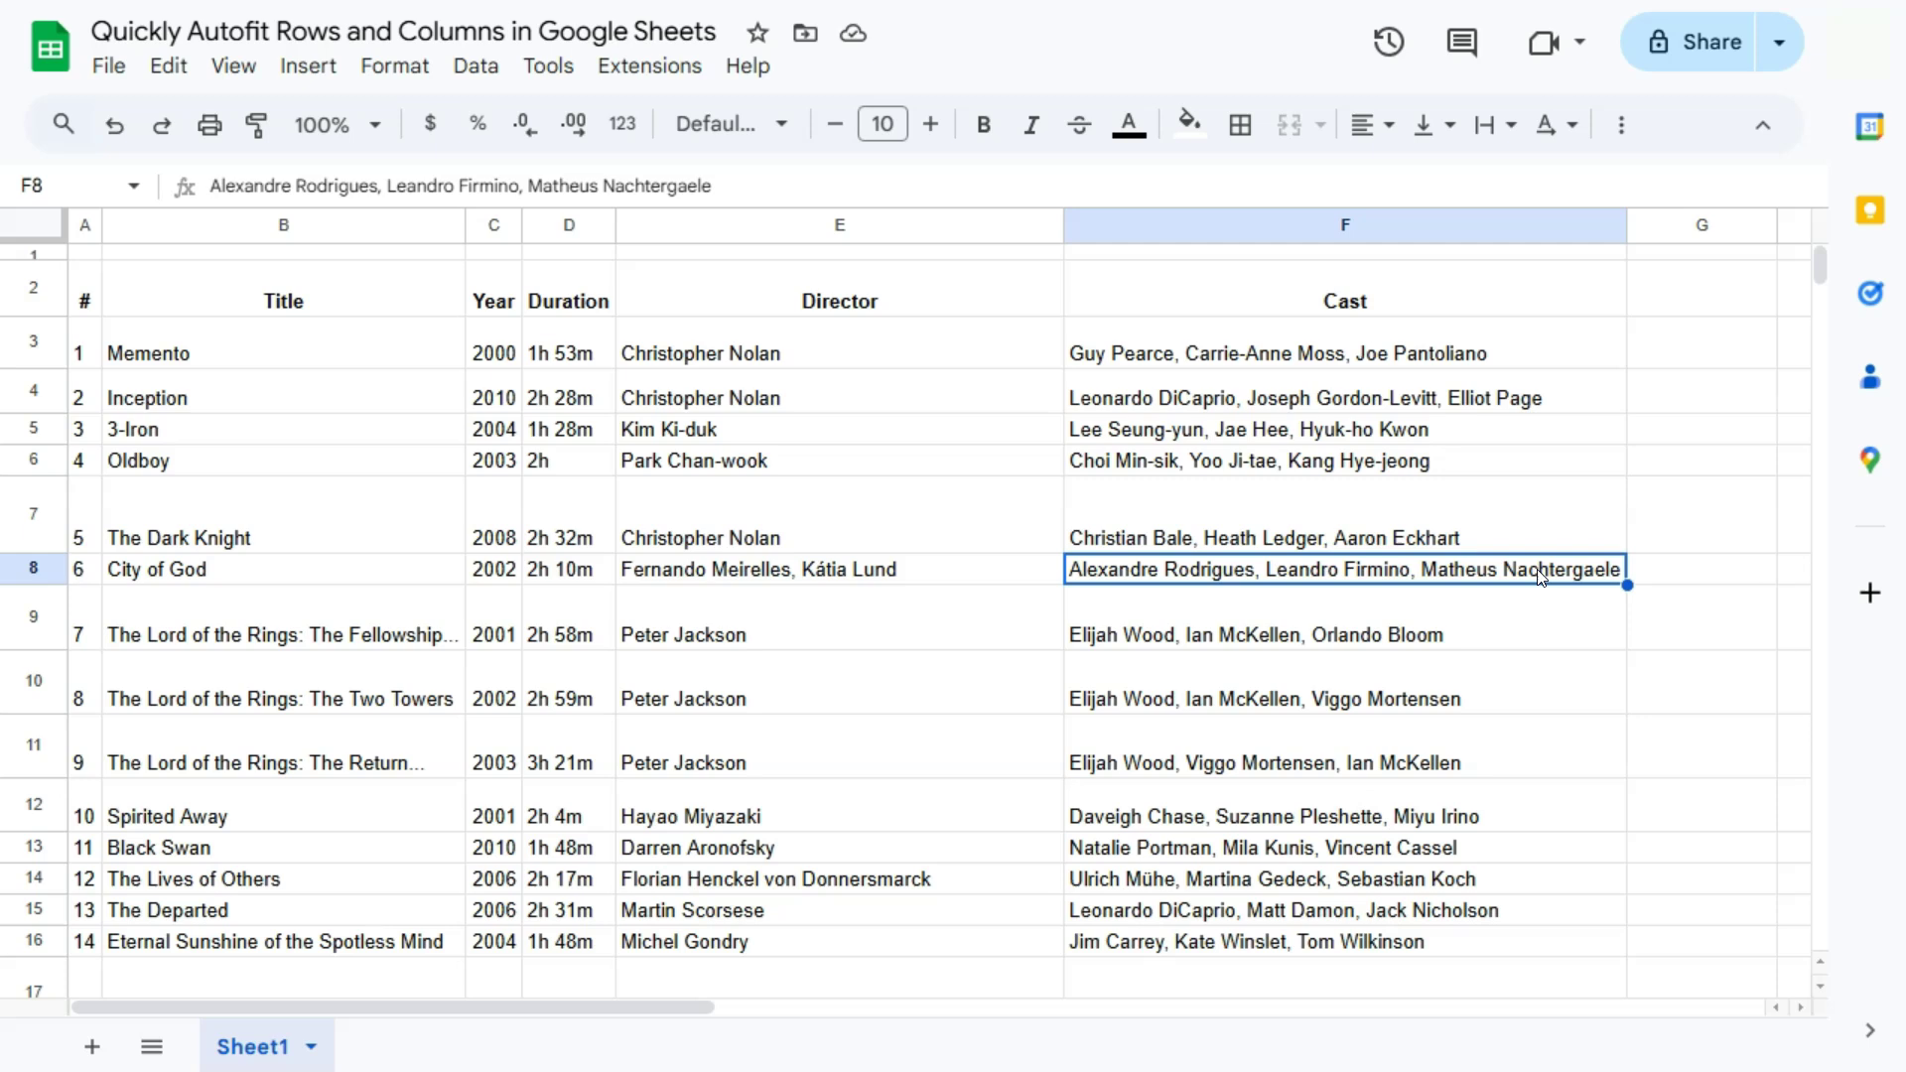
click(38, 230)
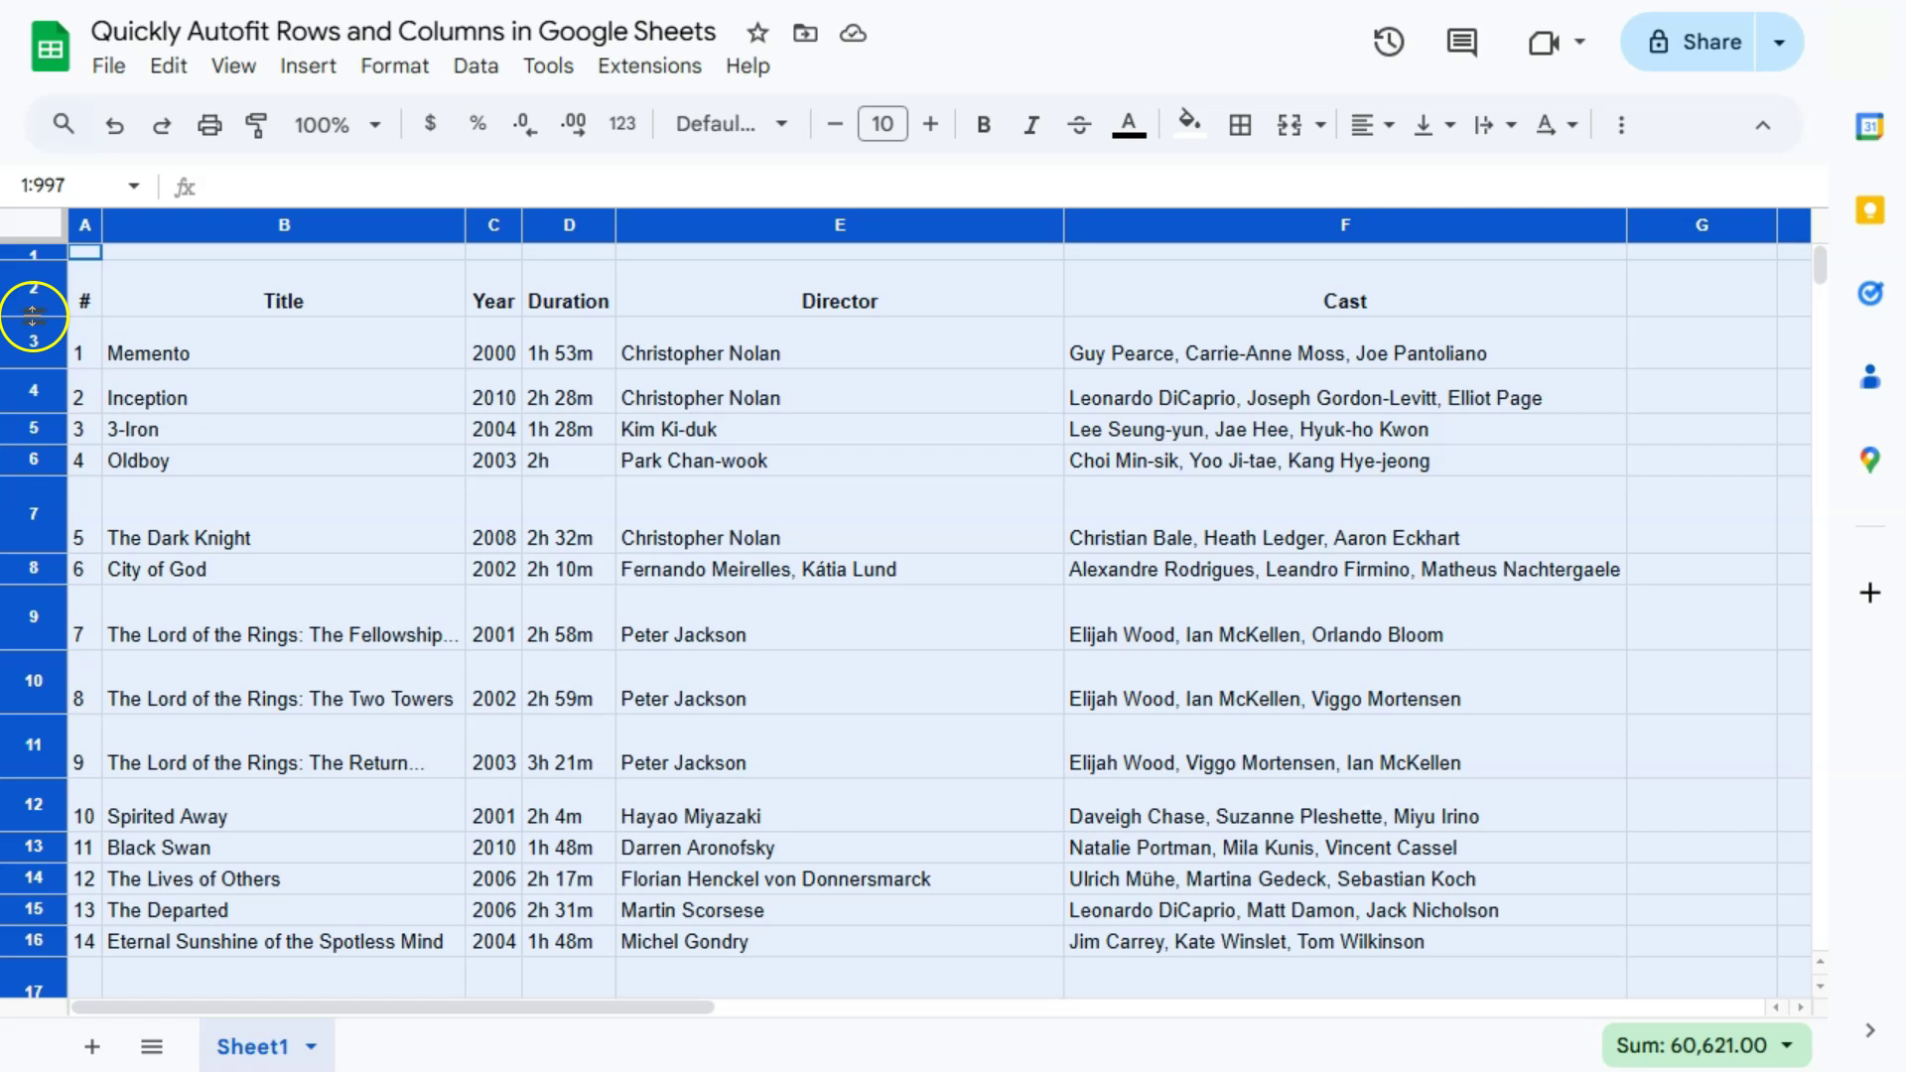
double_click(33, 316)
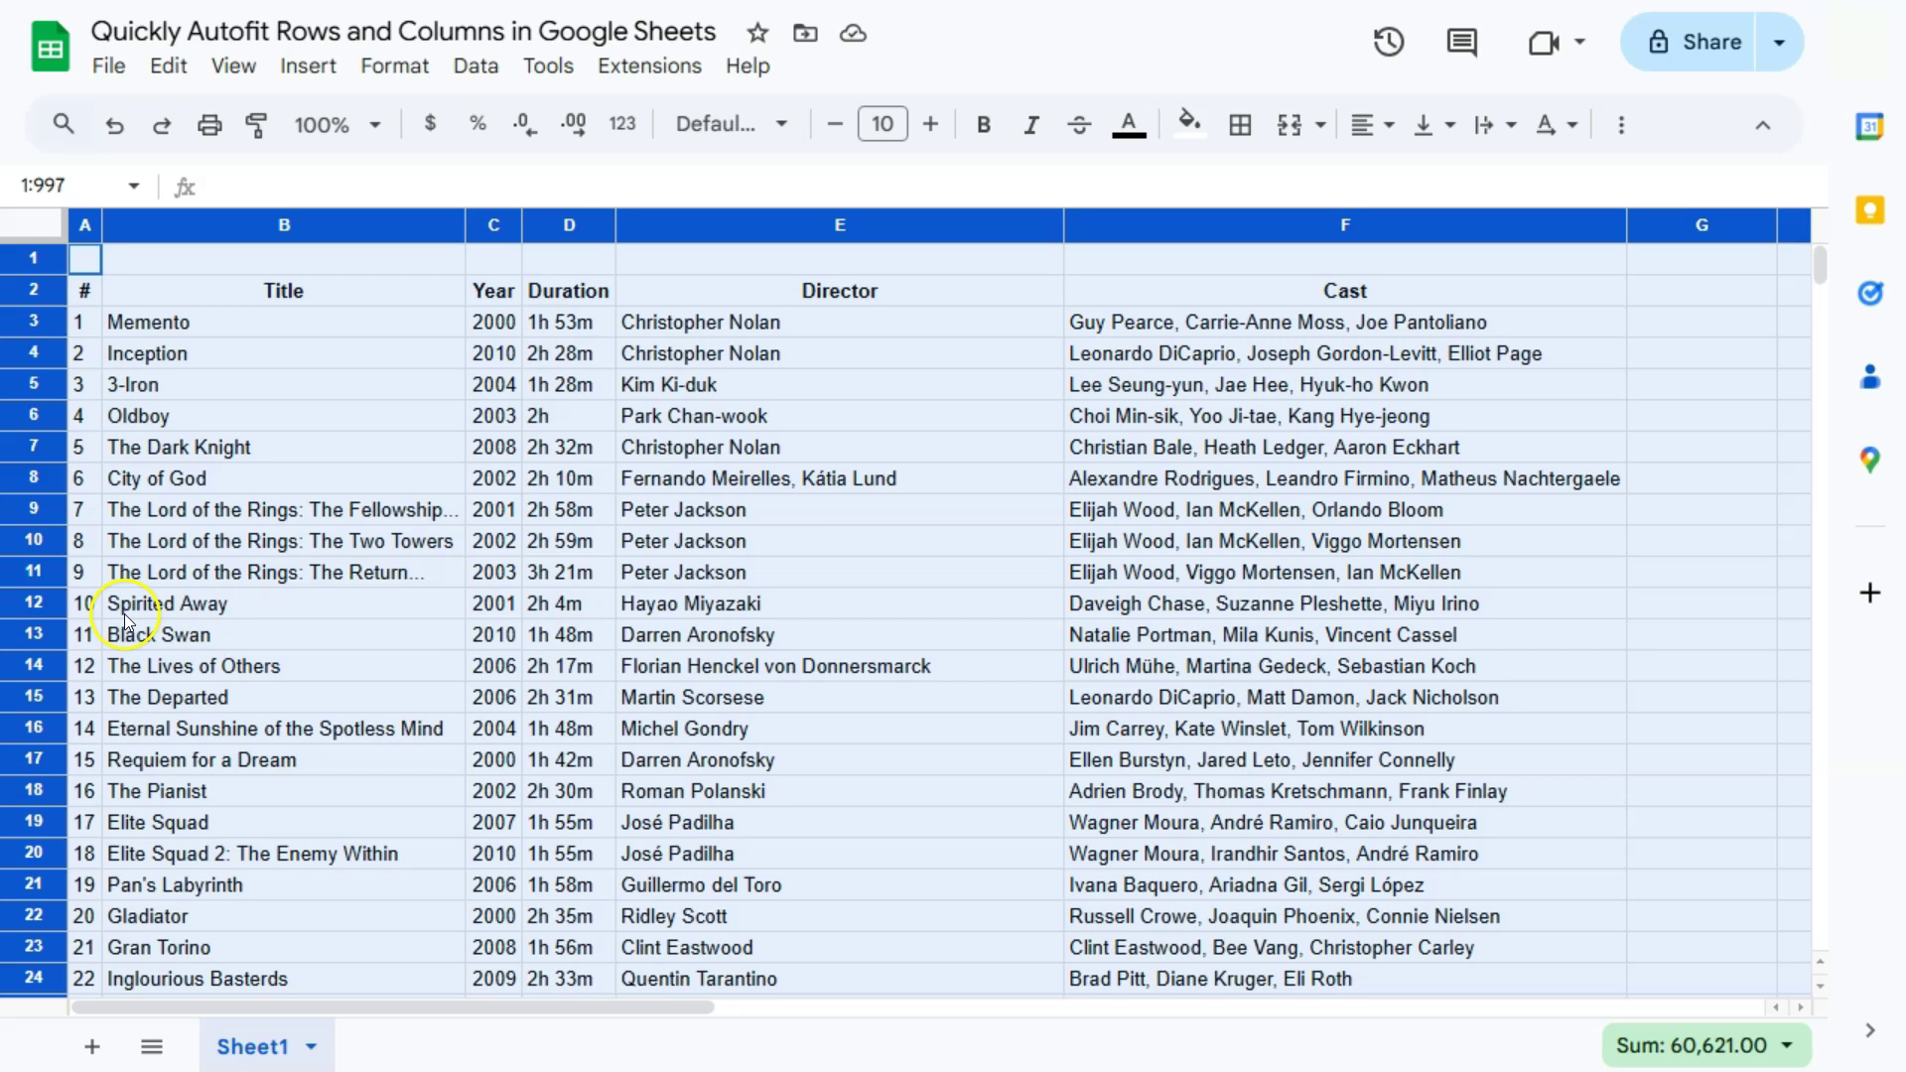
Step: Increase the font size of row 9 (A9:F9) by two steps
drag(88, 511, 1158, 503)
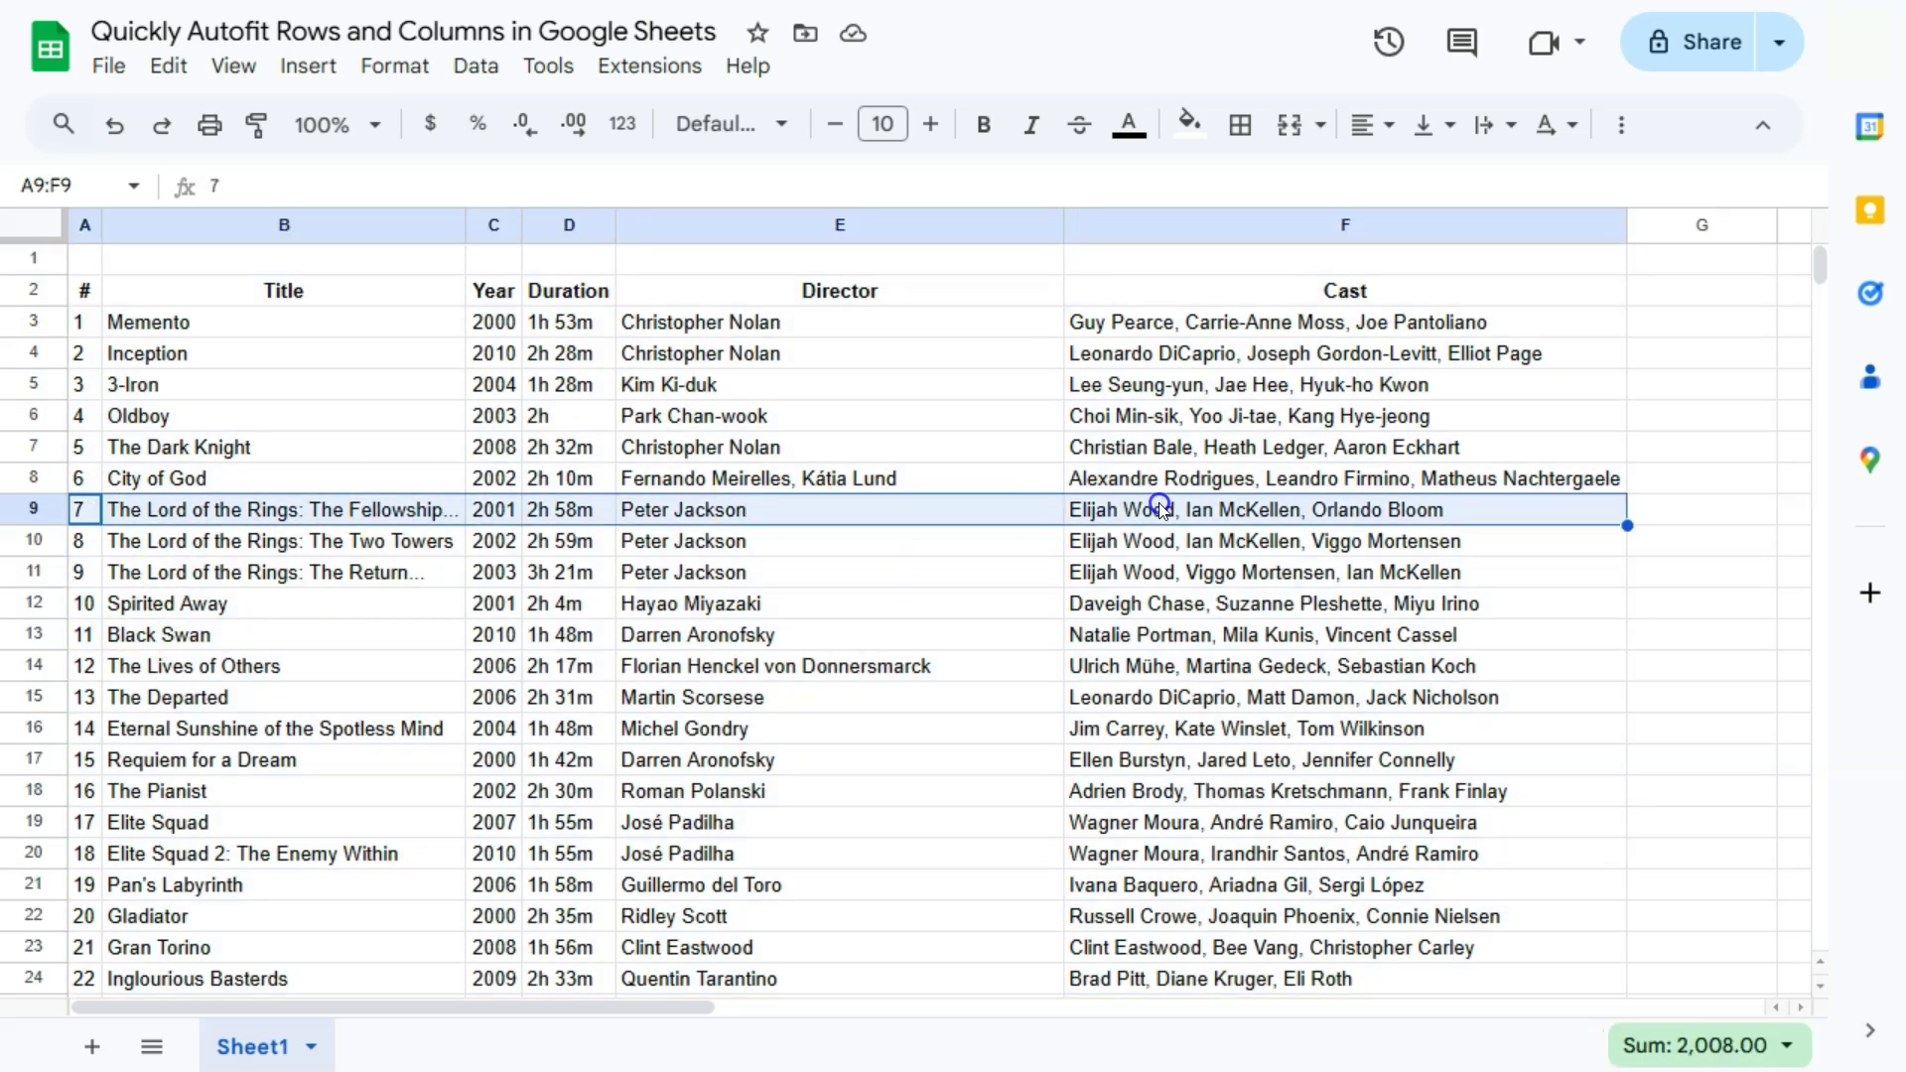
click(930, 124)
click(931, 124)
click(930, 124)
click(930, 125)
click(220, 668)
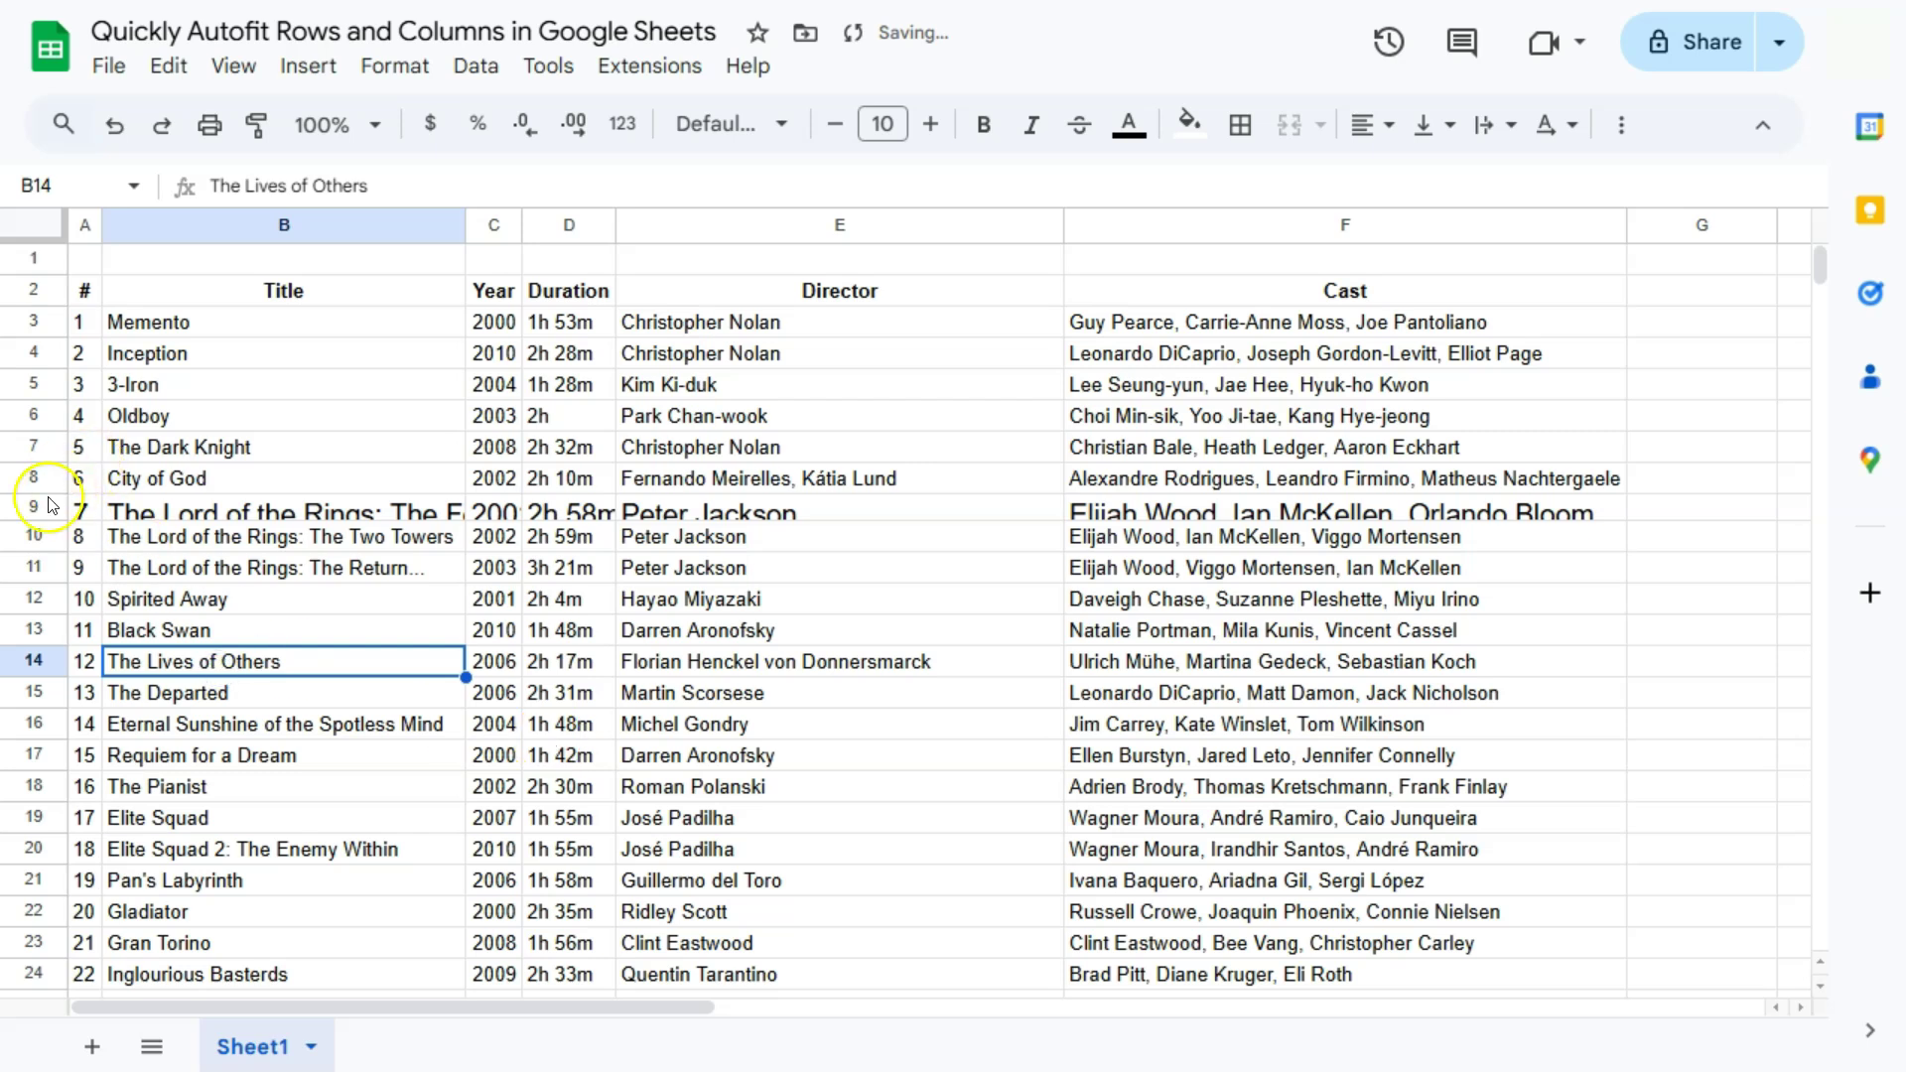
Step: Auto-fit all rows and columns of the sheet to row 9's larger text
click(38, 228)
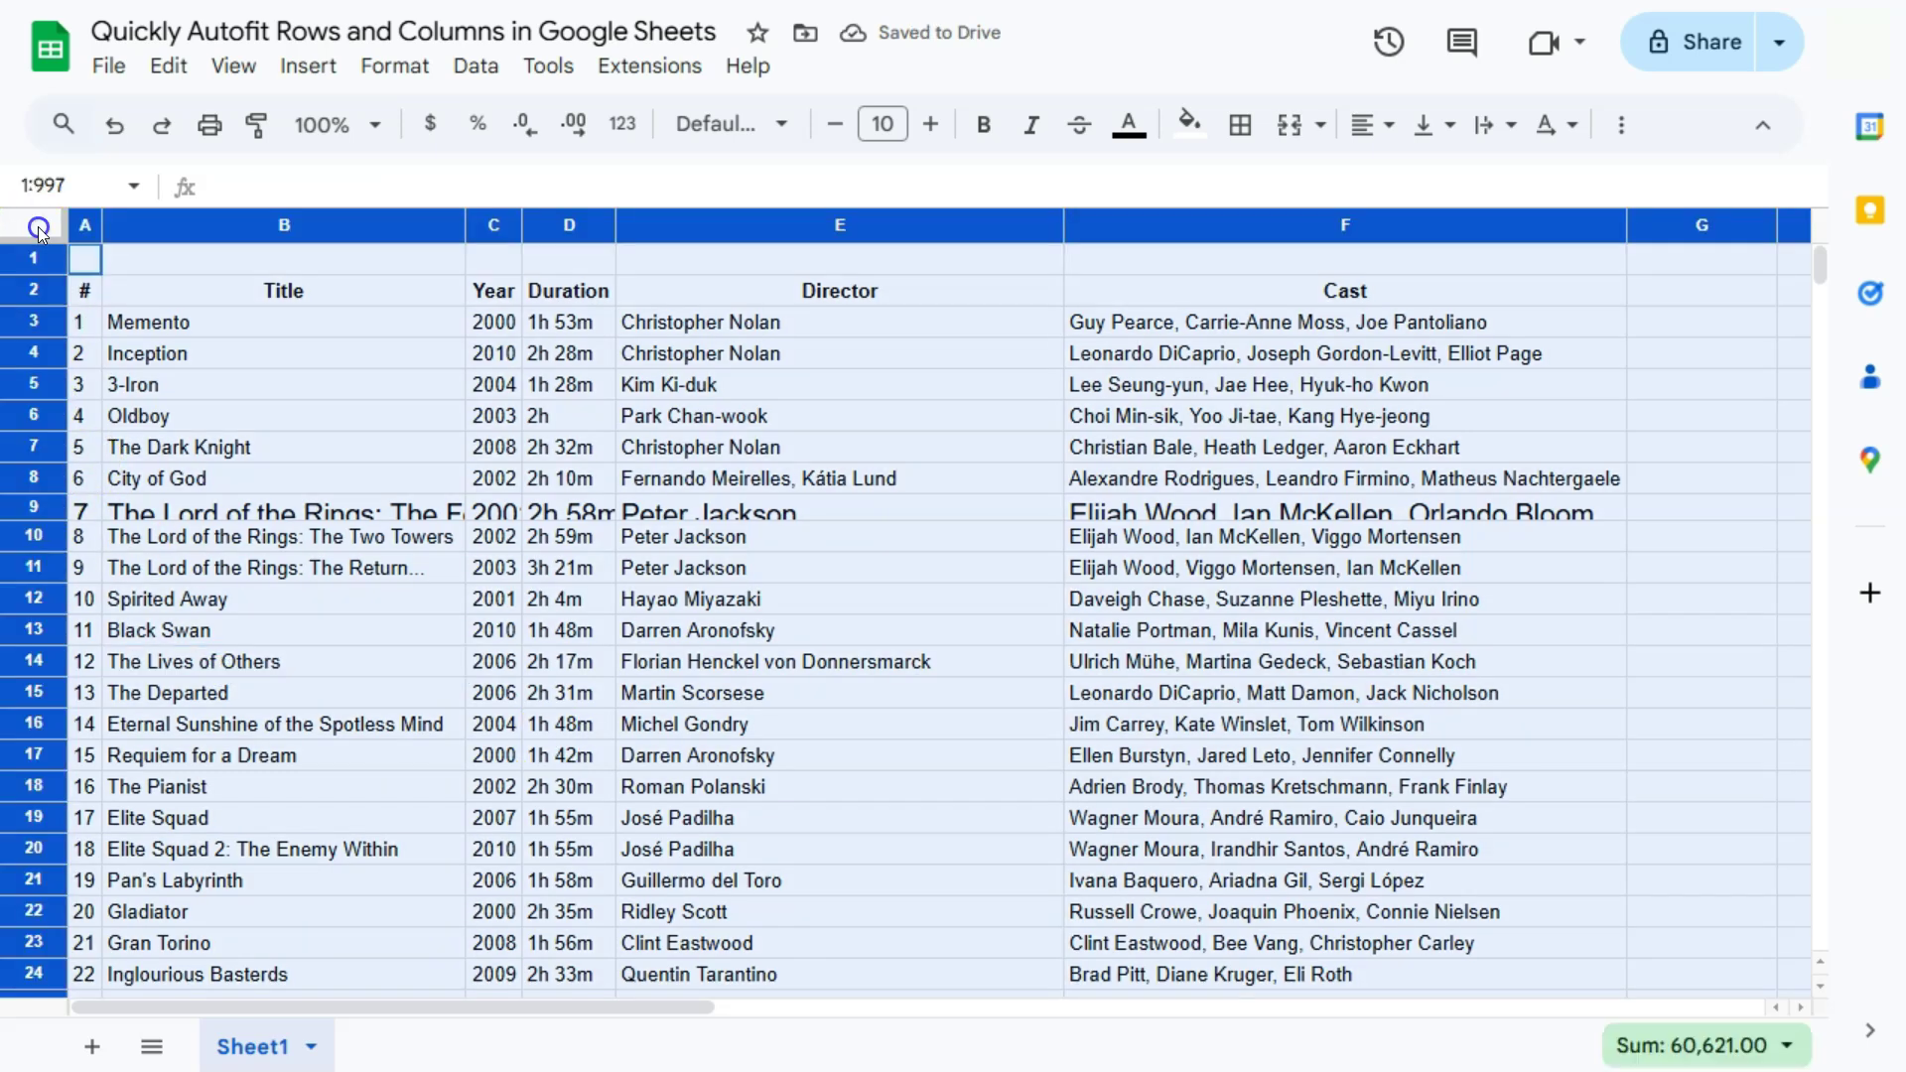
double_click(34, 522)
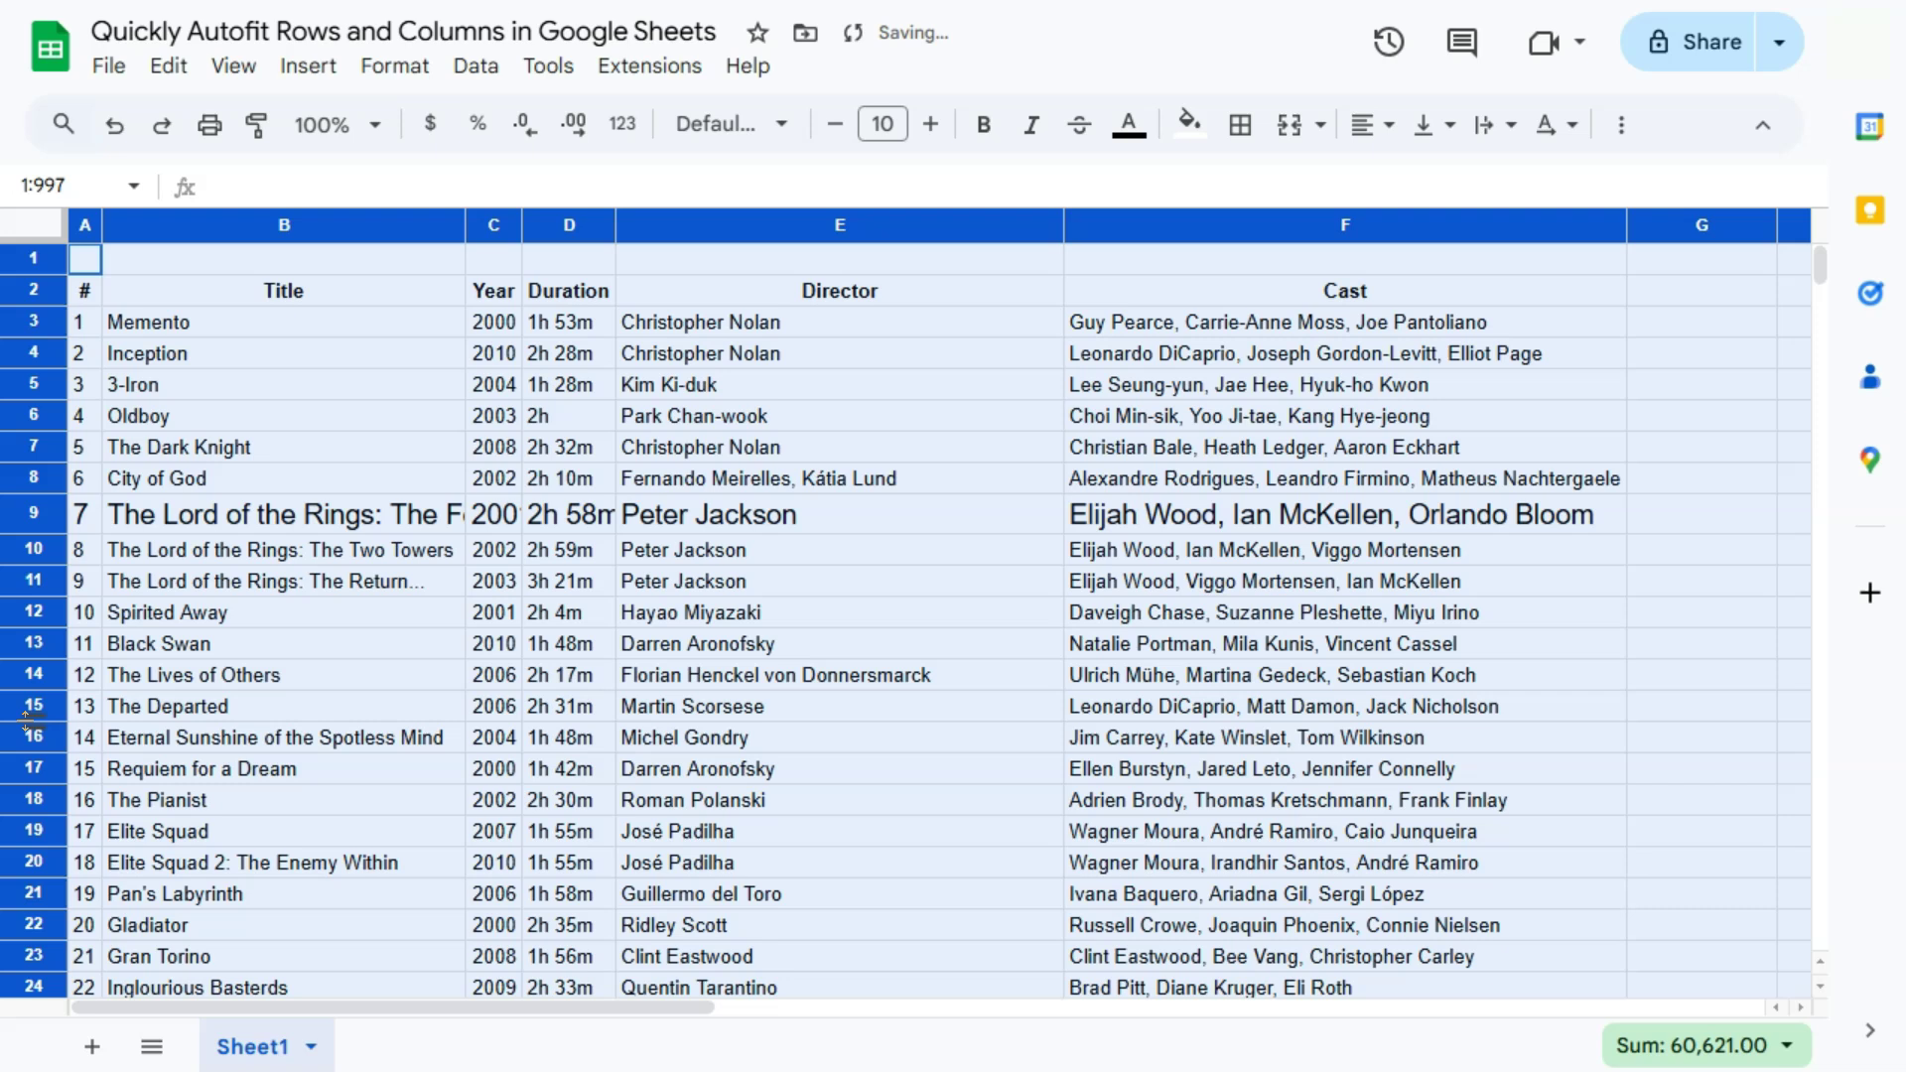
double_click(613, 224)
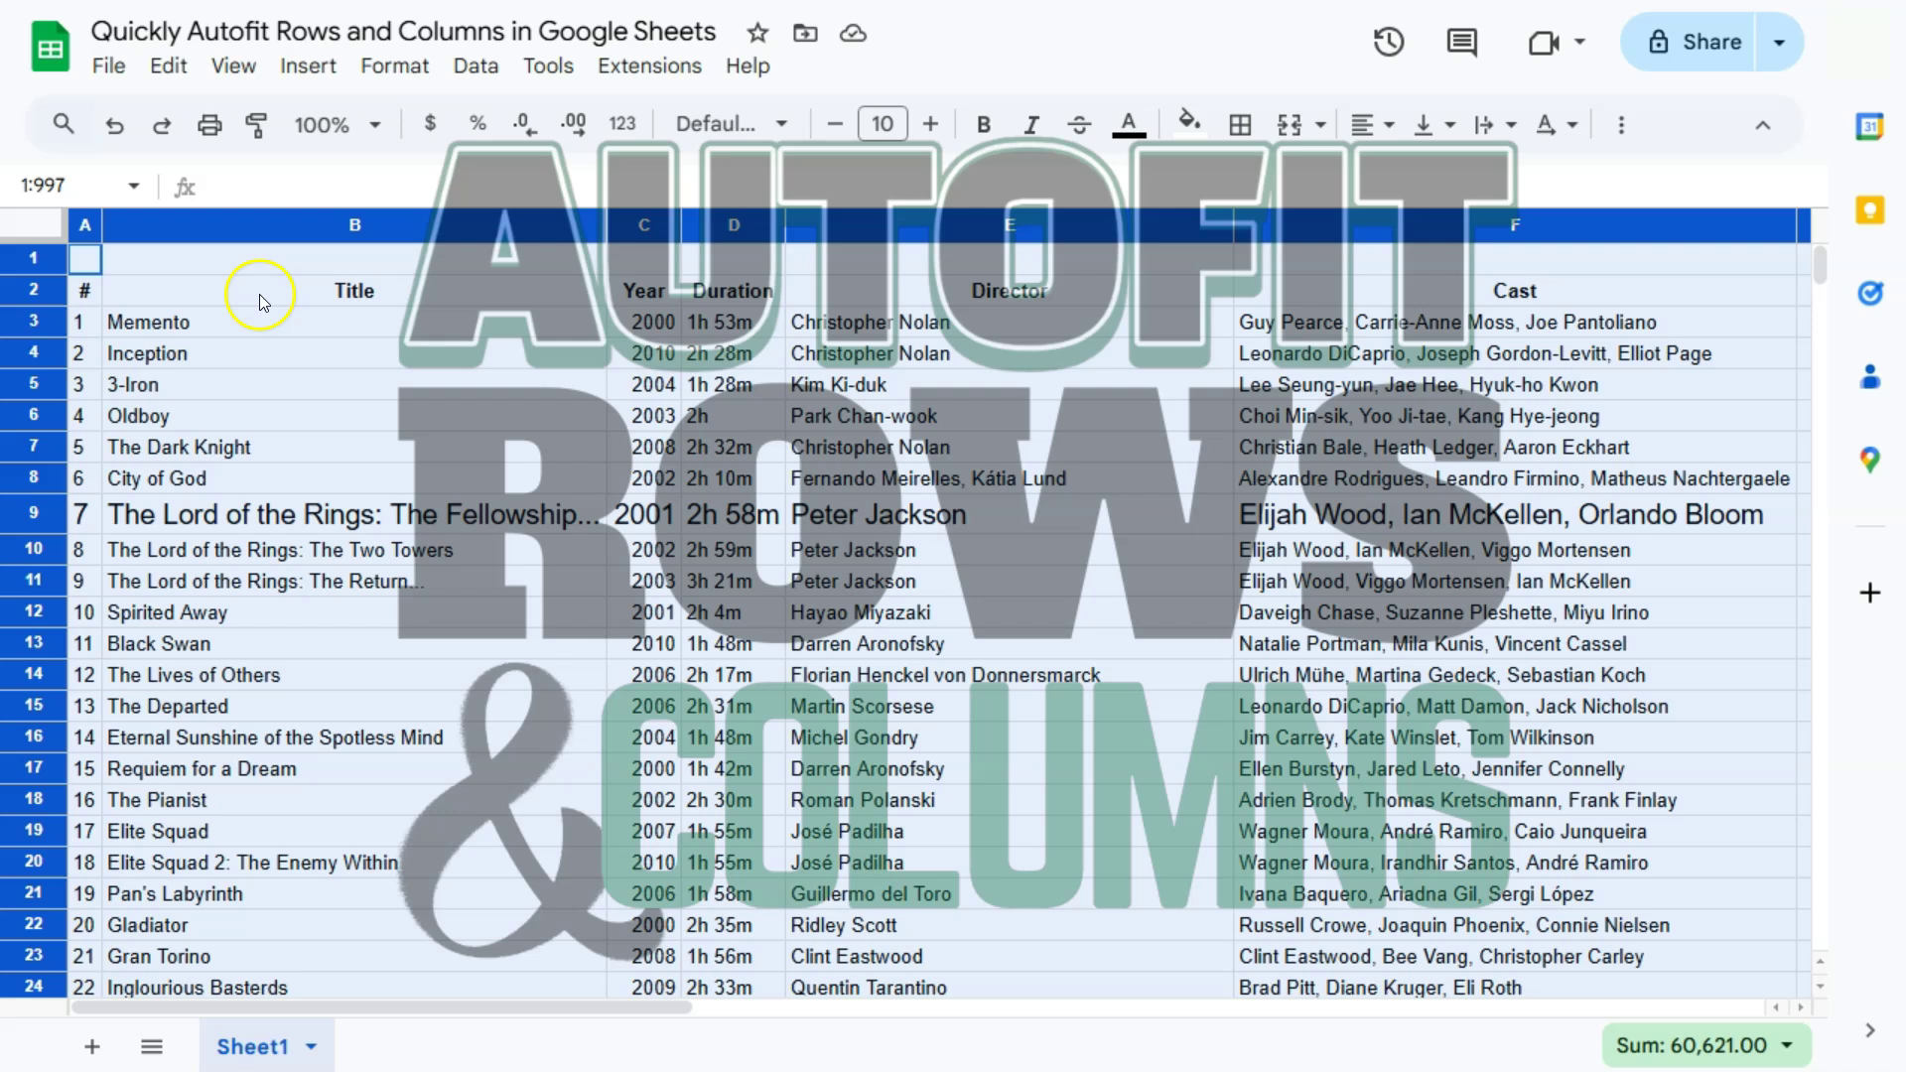
click(118, 233)
click(86, 225)
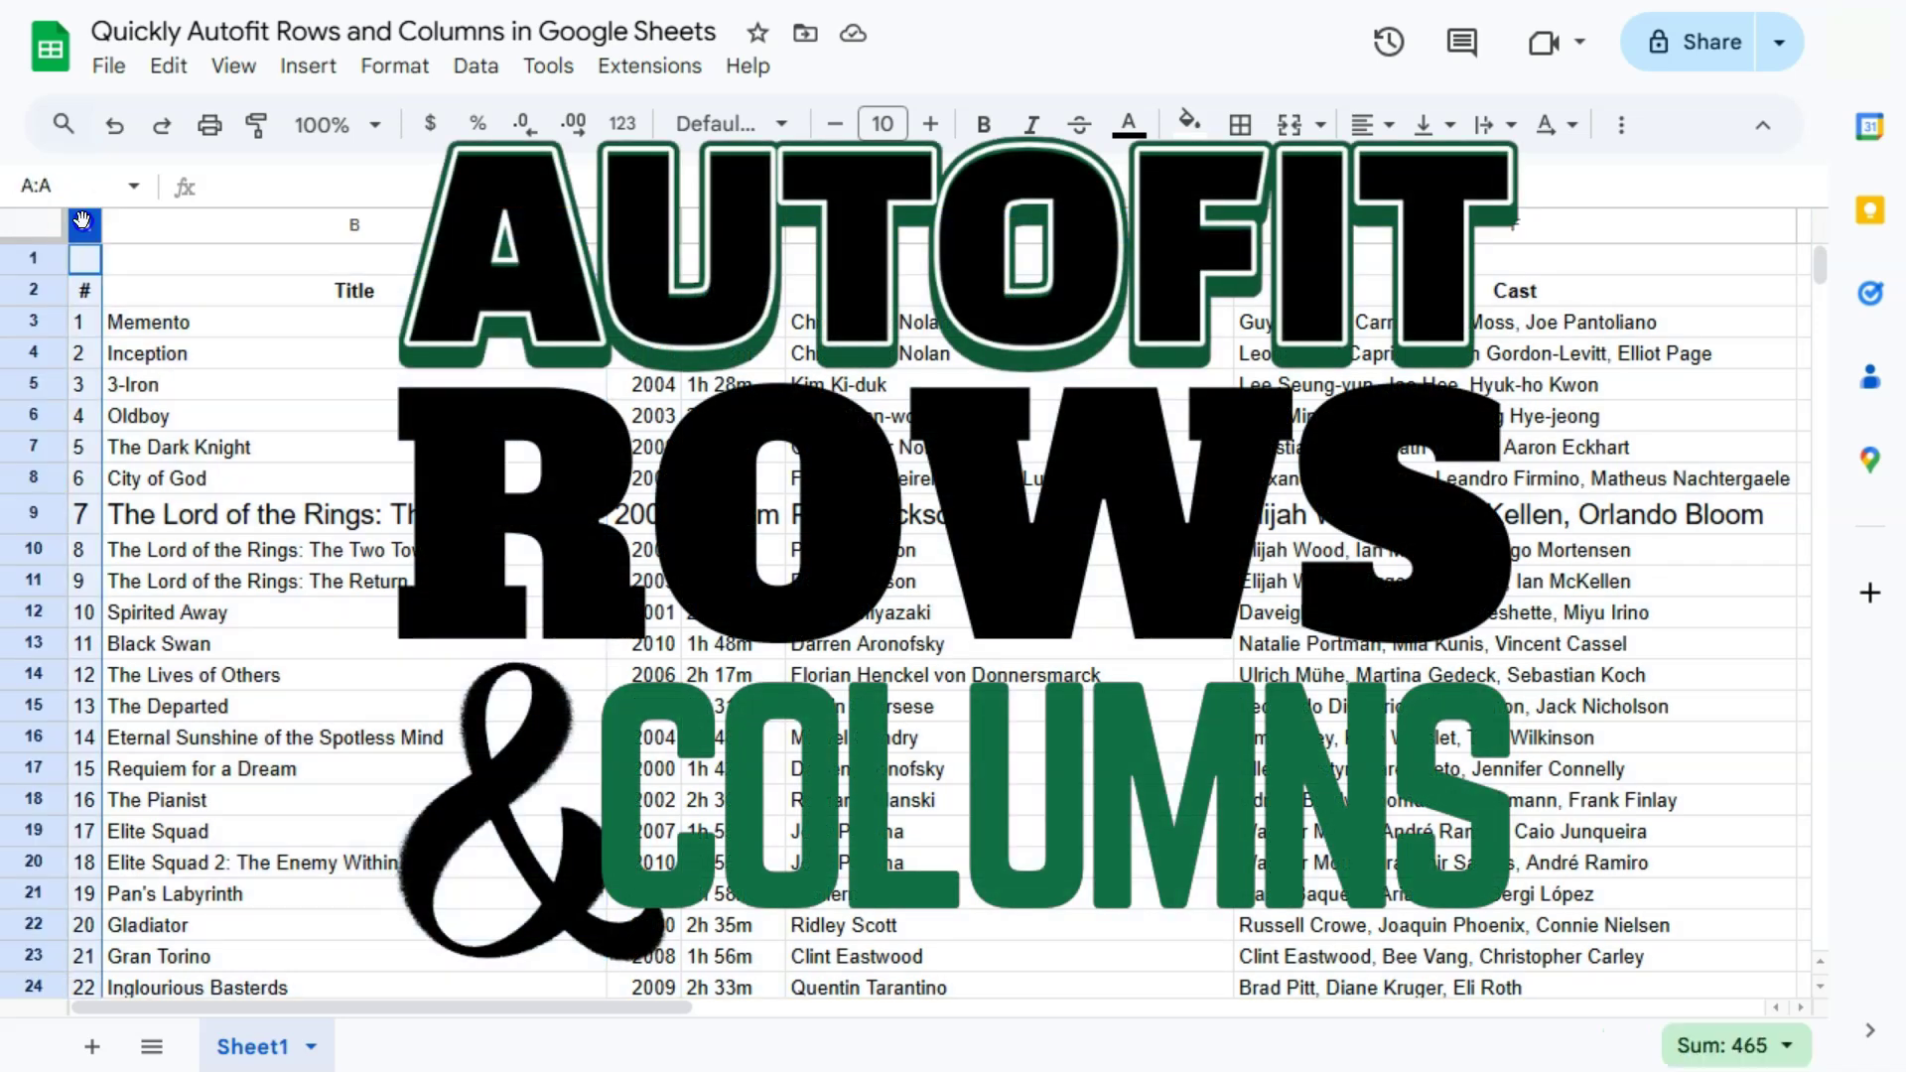
click(87, 256)
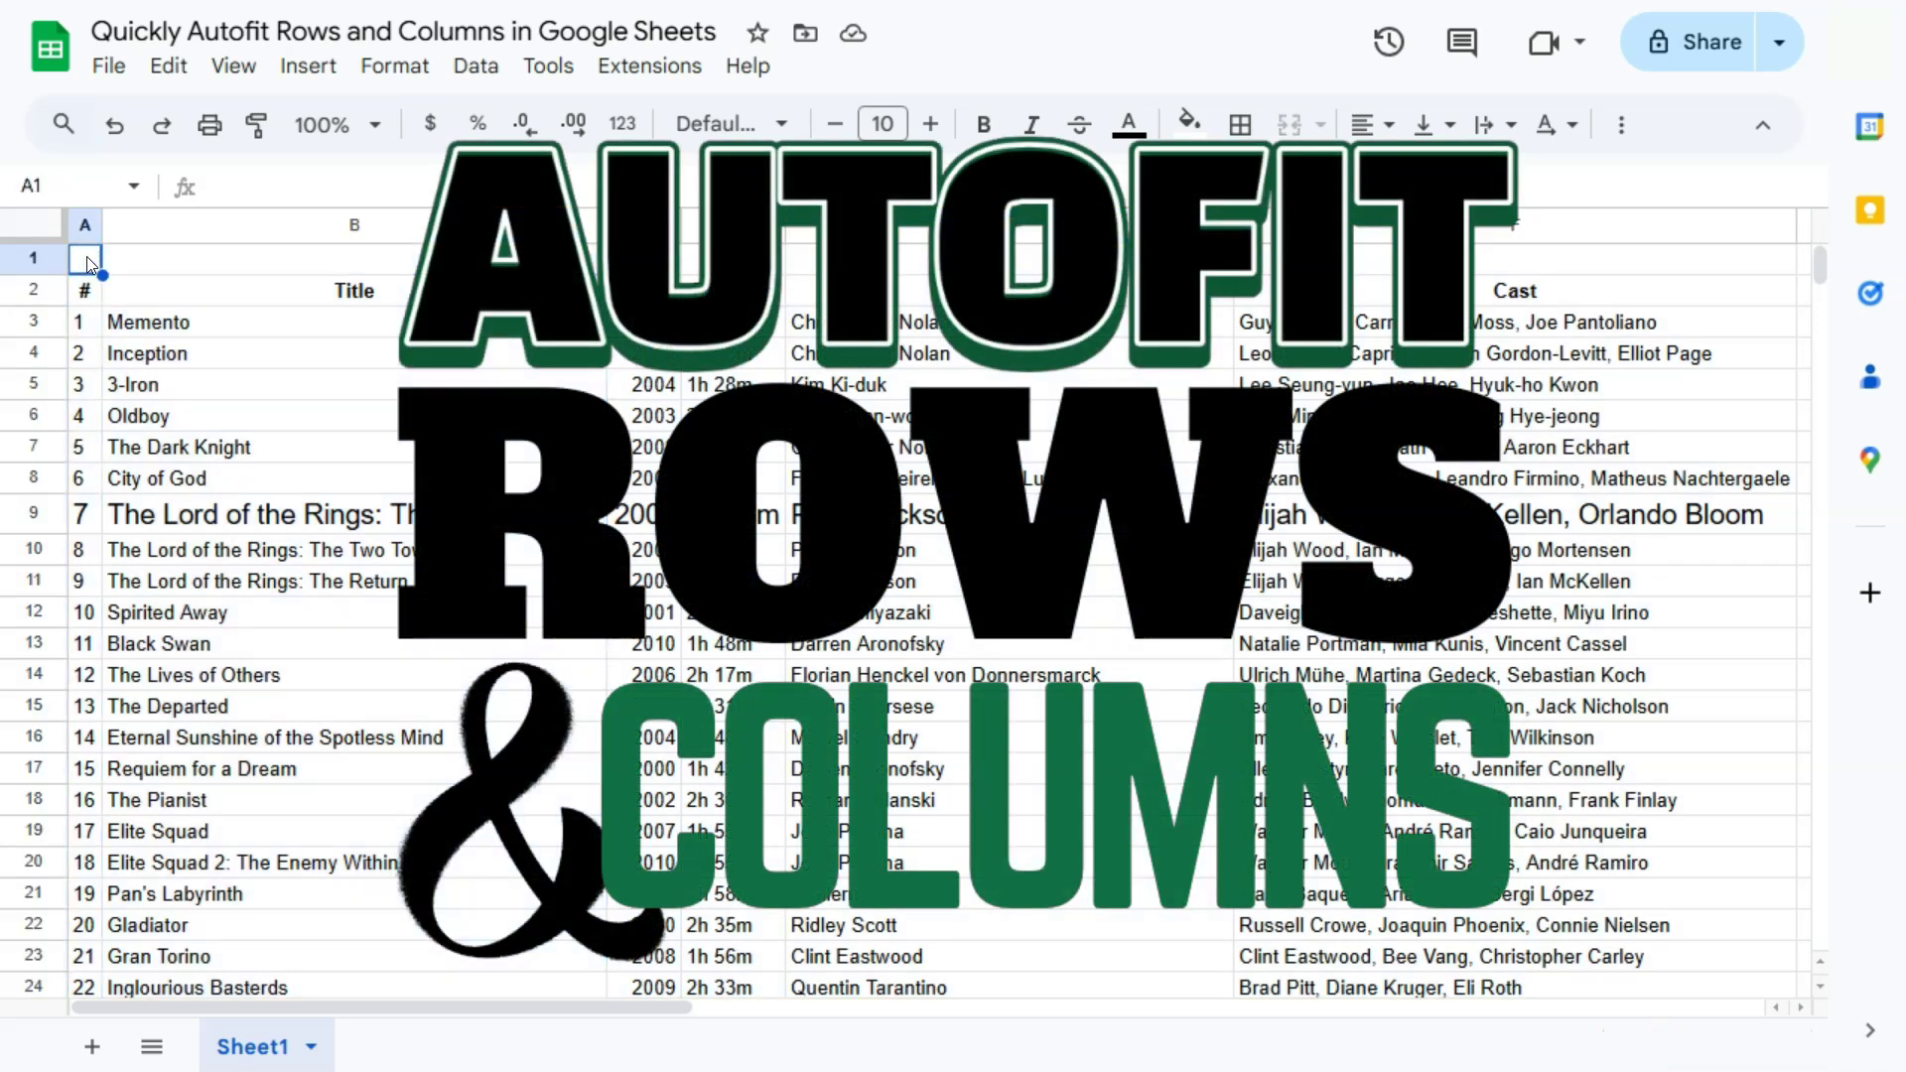